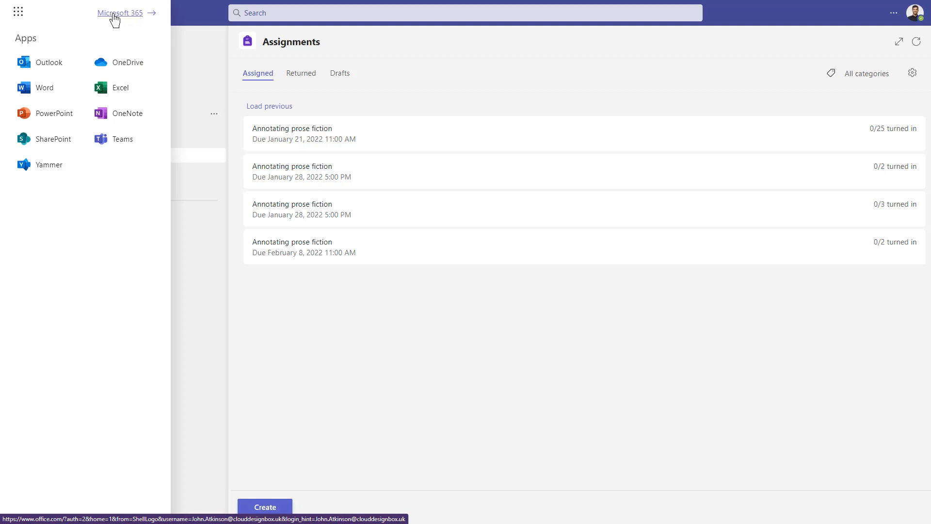
Go from Teams to Microsoft Forms through the Microsoft 365 home page and create a new quiz.
left_click(119, 14)
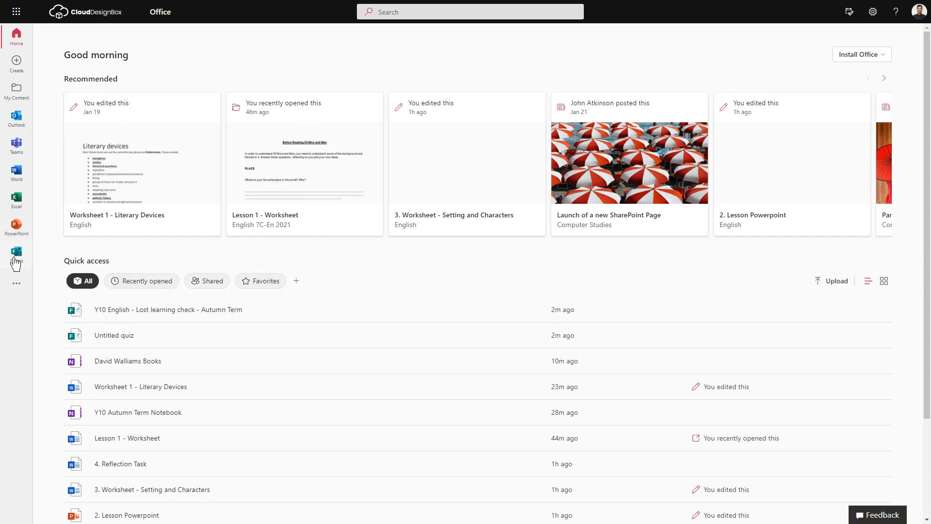
left_click(17, 291)
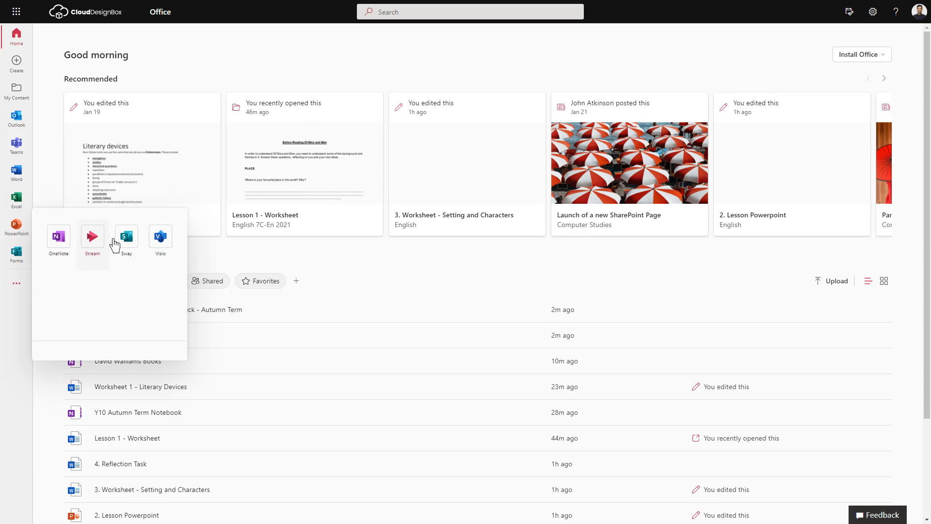
left_click(16, 252)
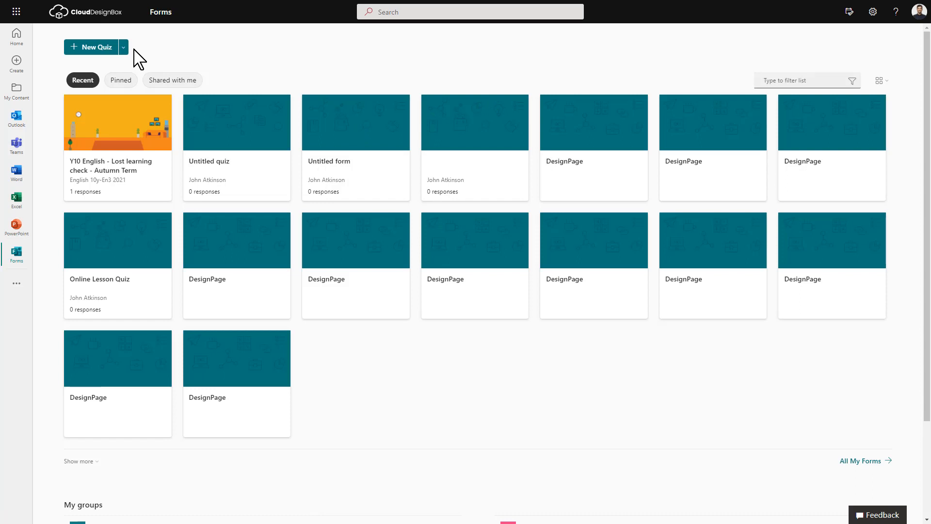
left_click(92, 55)
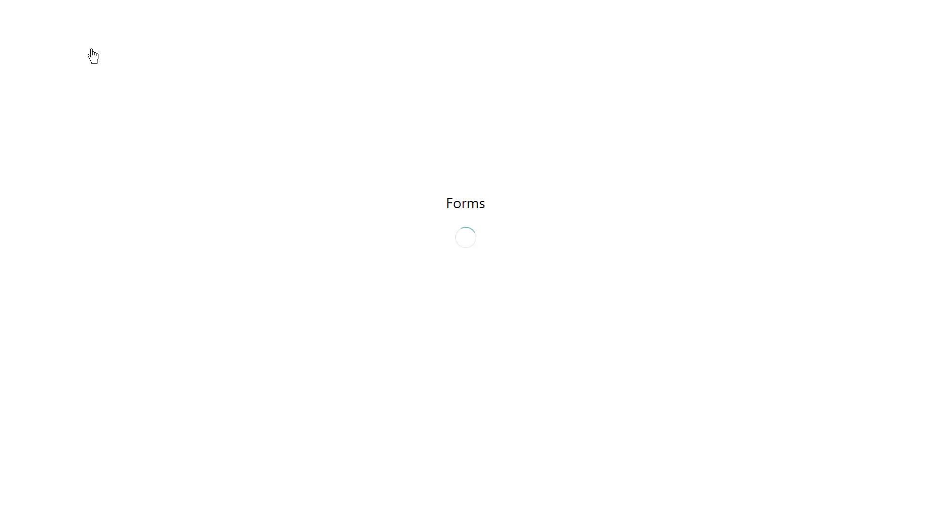
Title the quiz "Lost Learning Check" and add the description "Template for tracking Lost Learning".
left_click(410, 131)
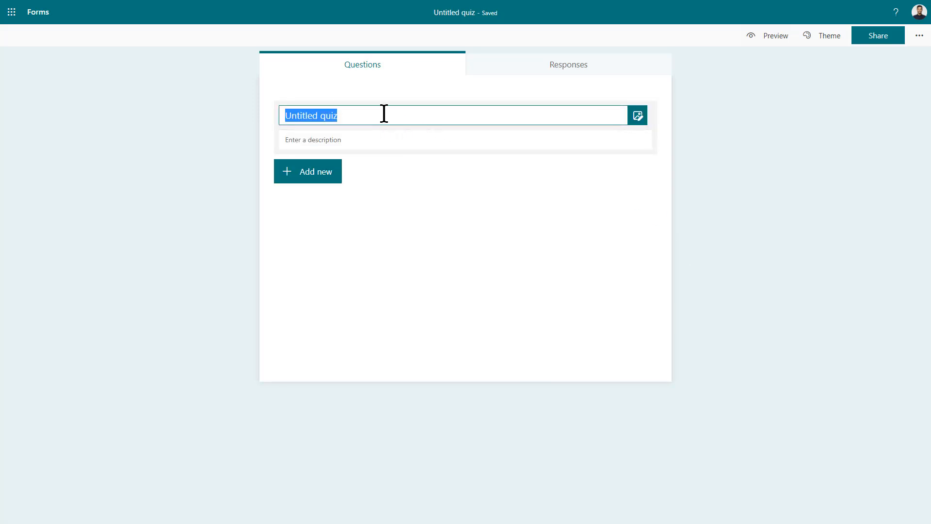
key("BackSpace")
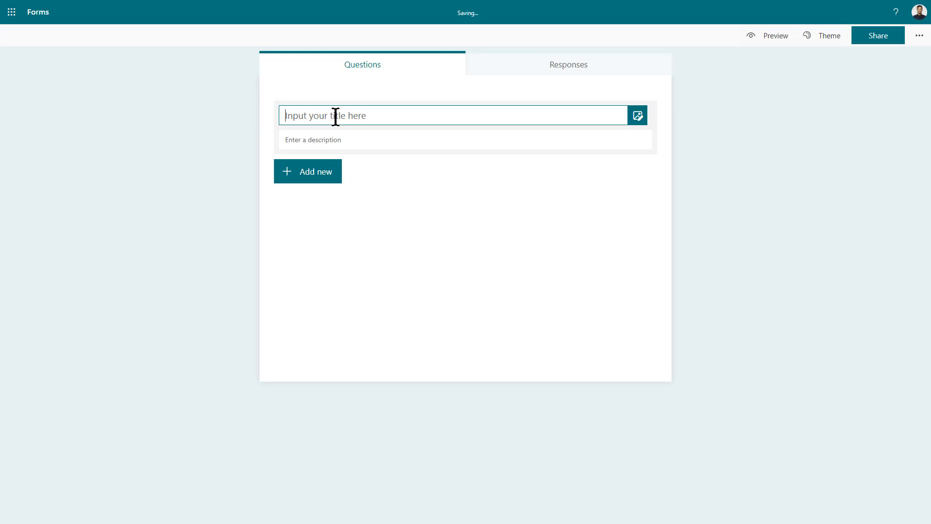
type("Lost Learning Check")
left_click(322, 144)
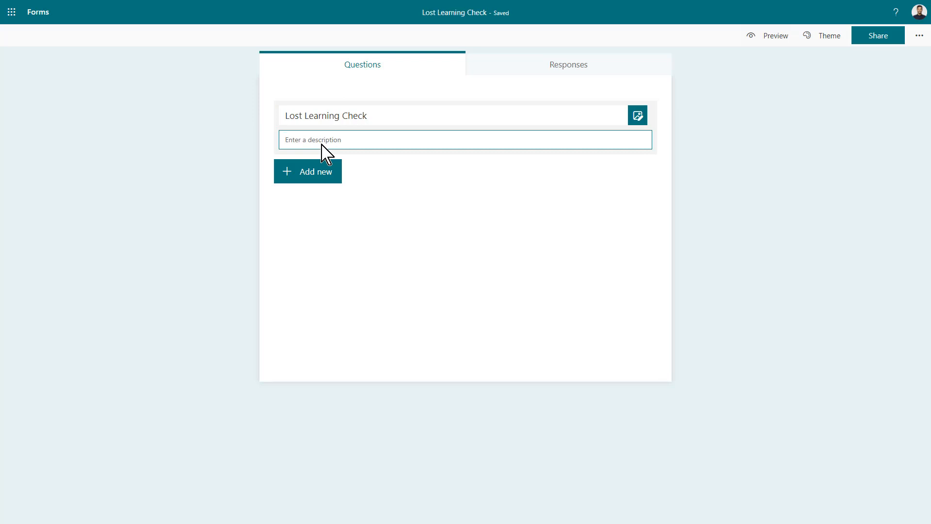
type("Template for trac")
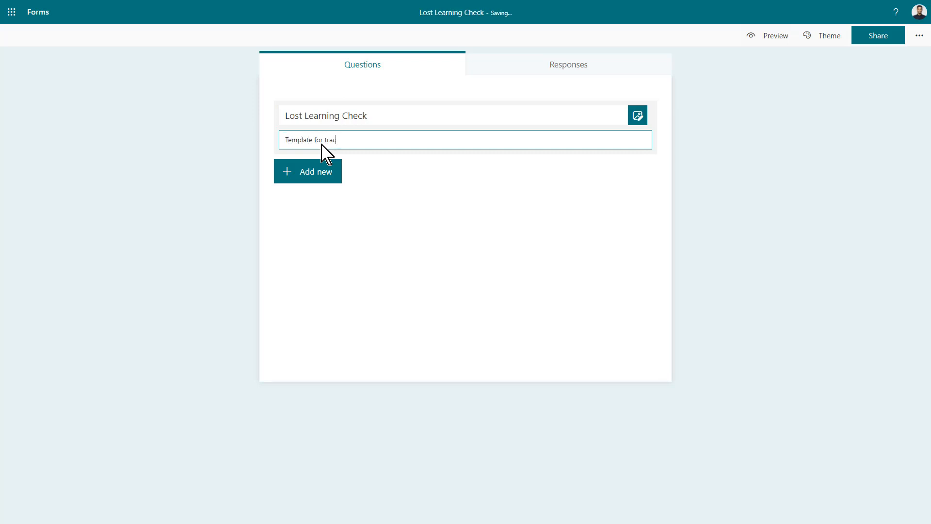
type("arning")
left_click(383, 99)
Add a rating question that reads "How confident are you with this term's content".
left_click(312, 179)
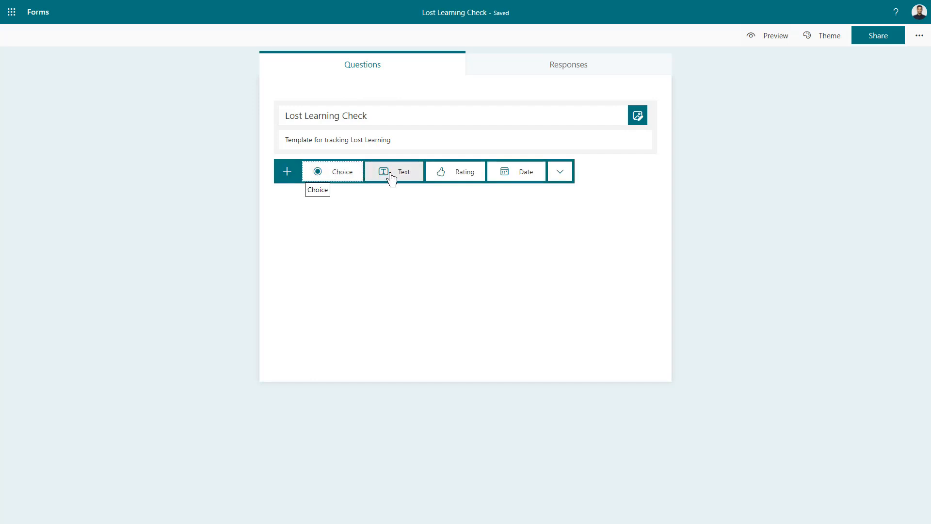
left_click(458, 181)
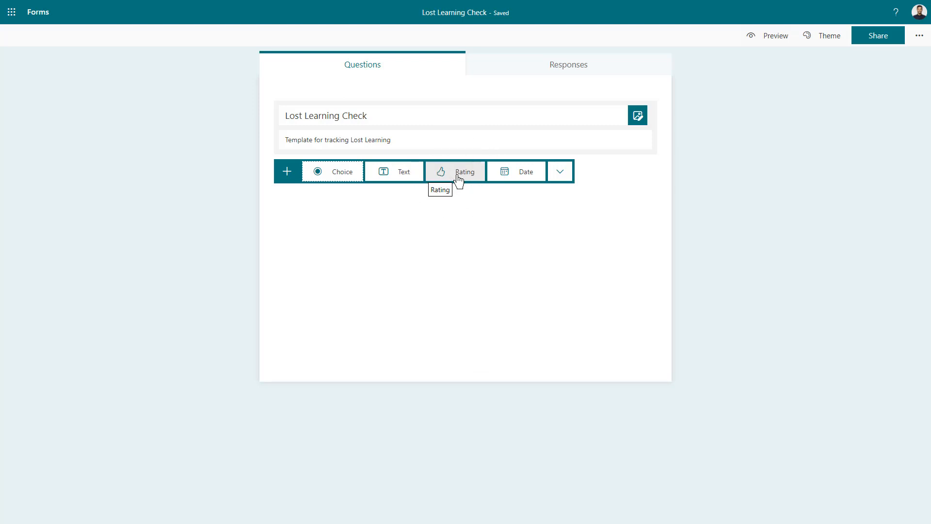
left_click(459, 180)
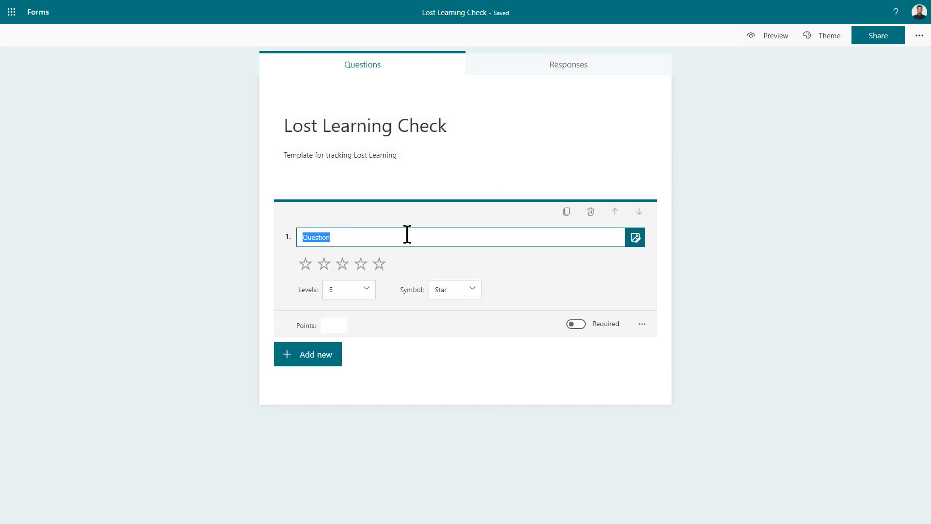
type("H")
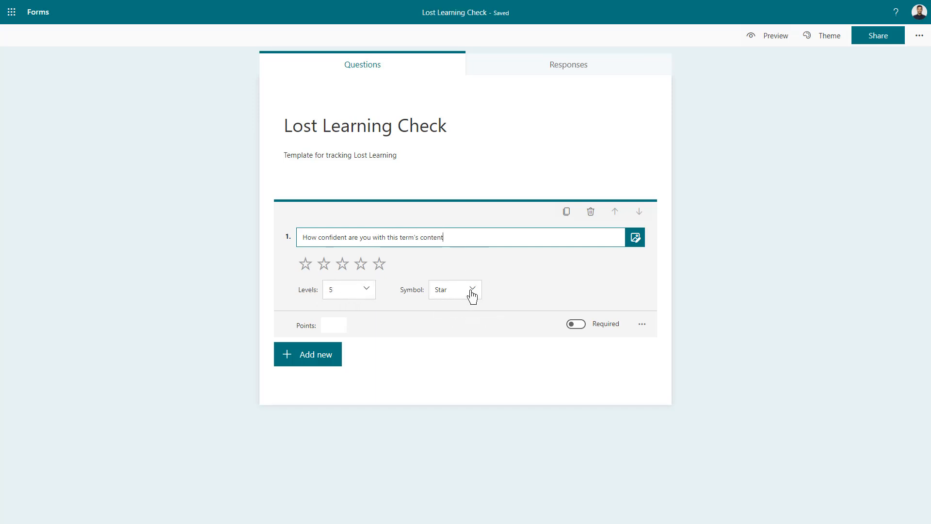
Set the rating question to 3 levels and use numbers as its symbol.
left_click(367, 291)
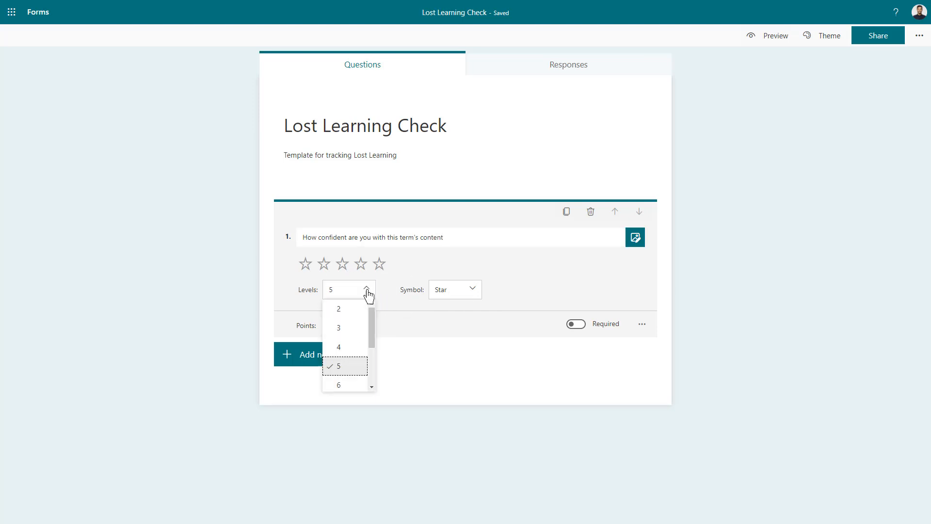
left_click(339, 333)
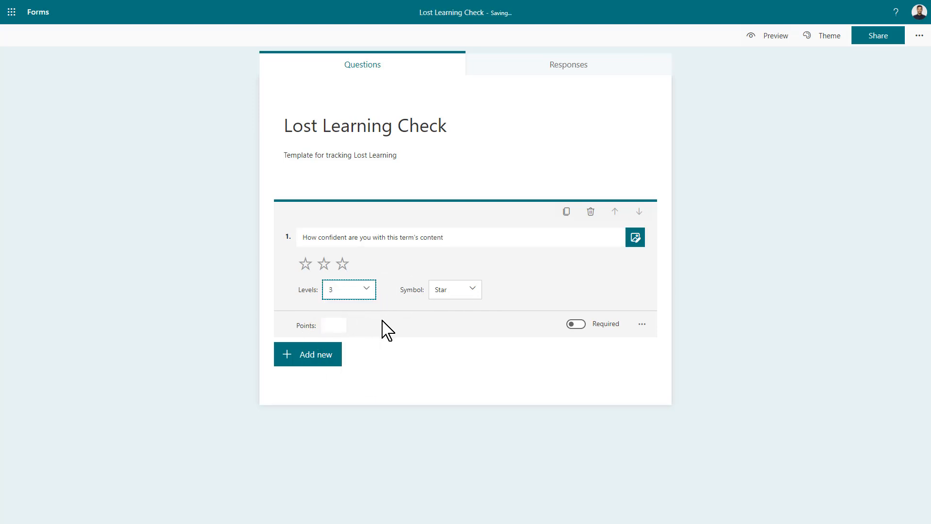
left_click(472, 291)
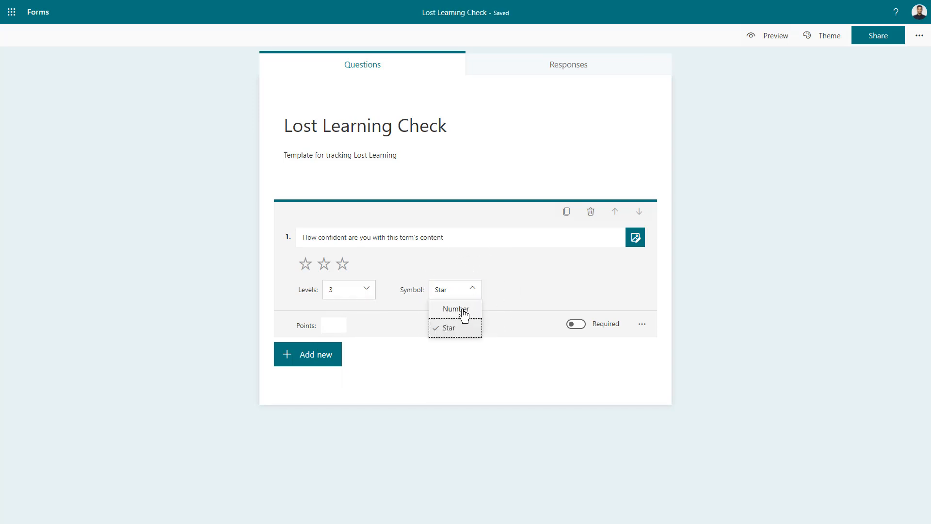
left_click(456, 310)
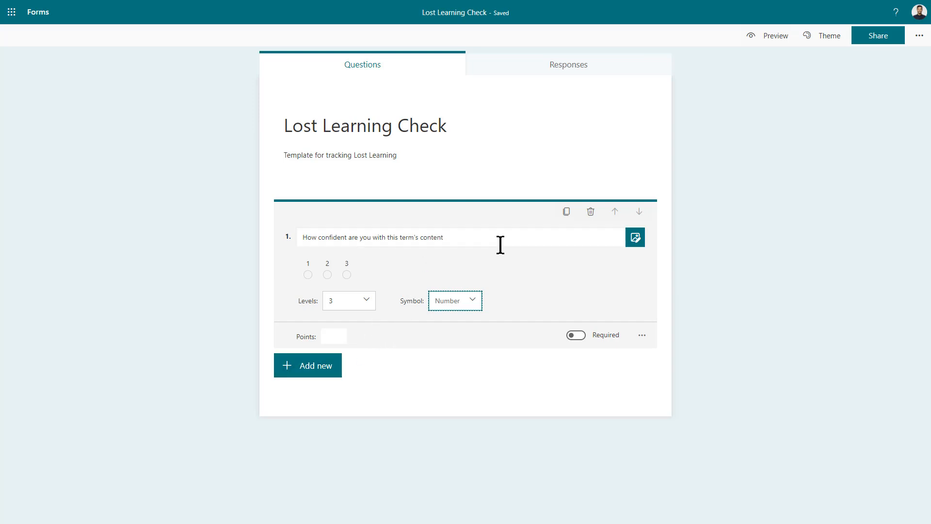
Add the subtitle "Read back over your notes" to the rating question.
left_click(482, 241)
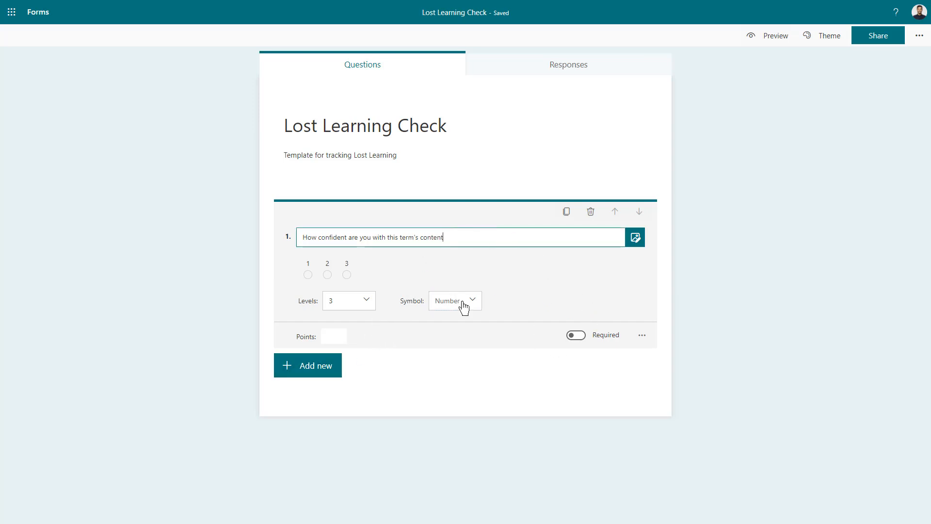
left_click(642, 337)
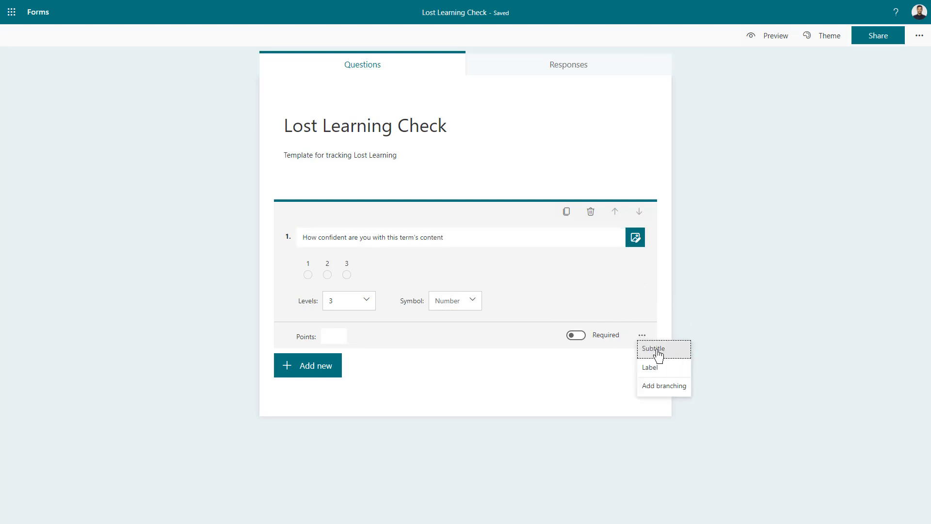
left_click(658, 356)
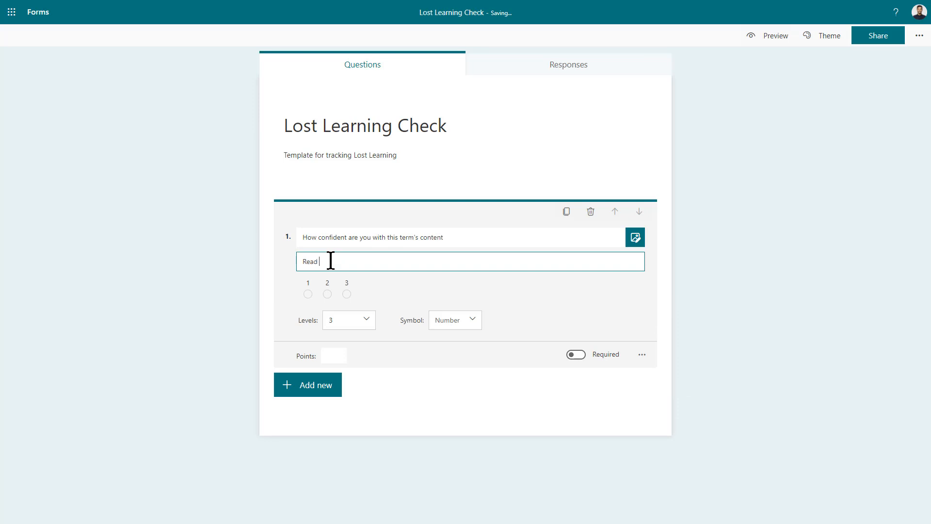
Add rating labels to the question: "Not confident" for 1 and "Very Confident" for 3.
left_click(642, 354)
left_click(659, 391)
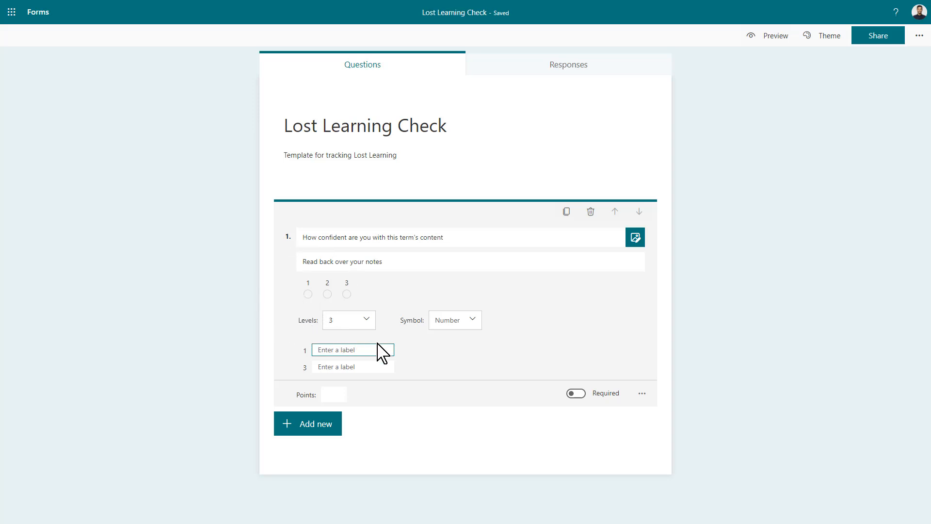
type("Not confident")
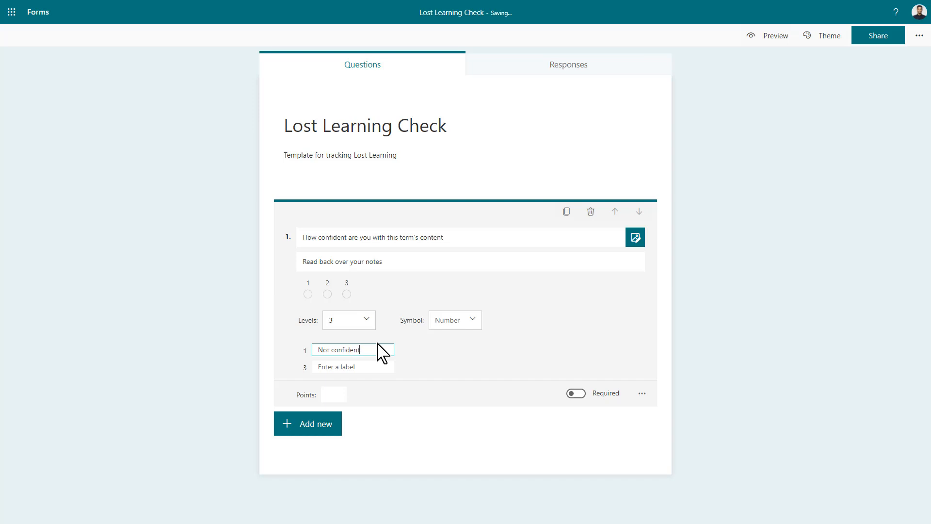
left_click(360, 367)
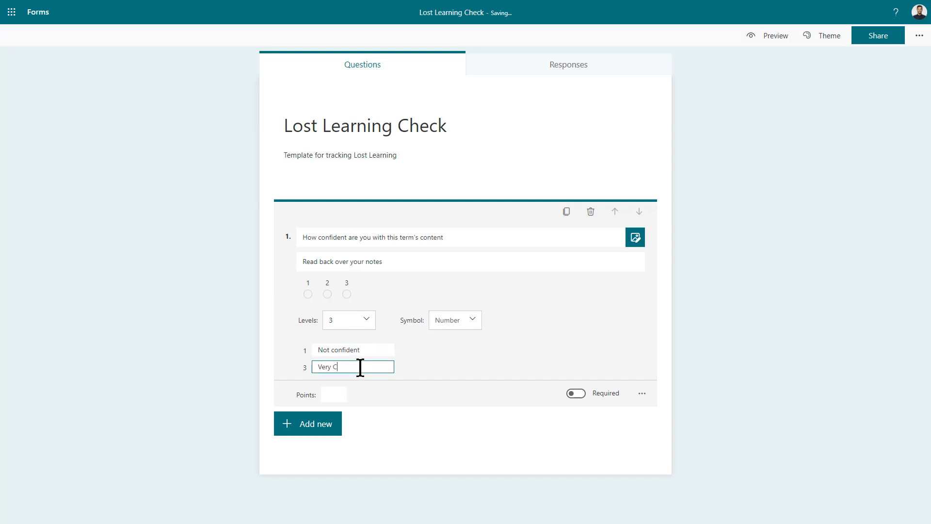
type("Very Confident")
left_click(642, 393)
left_click(573, 339)
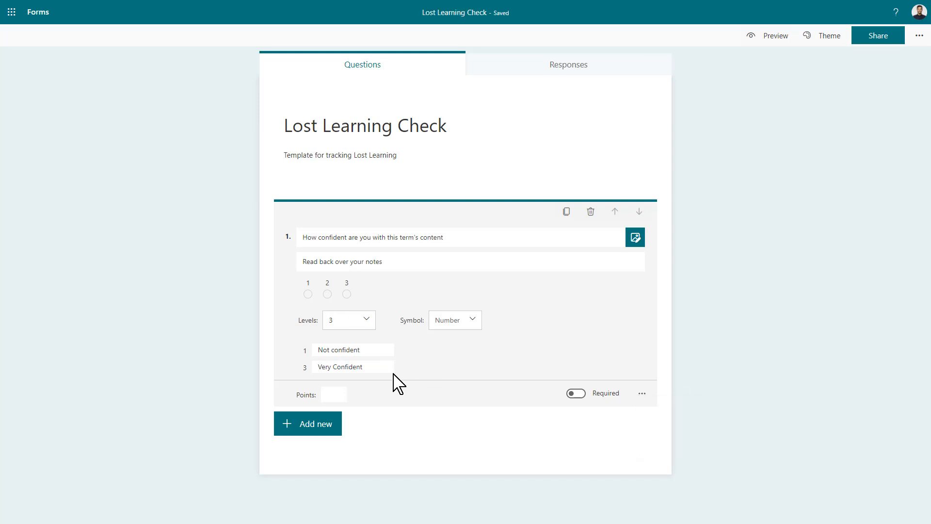
Make the rating question required, leaving its points empty.
left_click(331, 394)
left_click(332, 393)
left_click(573, 394)
left_click(576, 395)
left_click(576, 397)
left_click(576, 396)
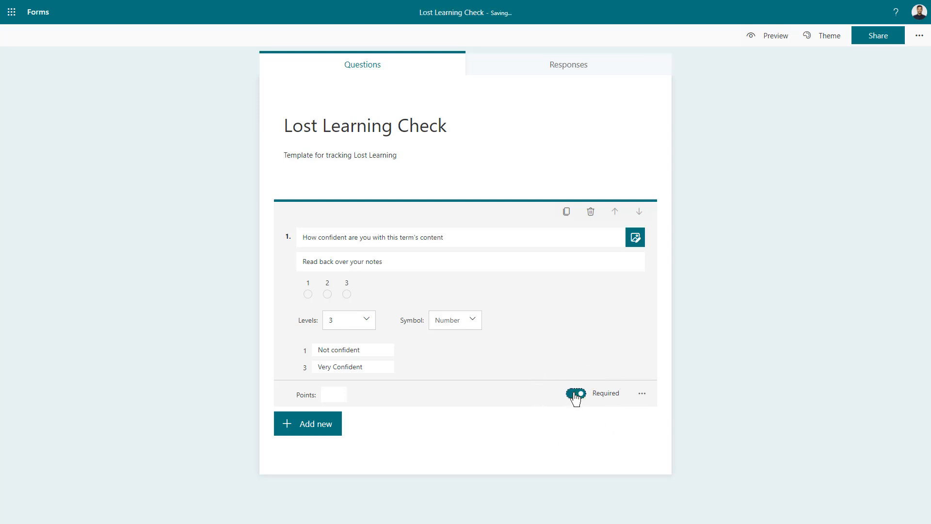
Add a choice question "Have you completed all of the associated worksheets?" with the subtitle "Check your Class Notebook and OneDrive folders".
left_click(304, 429)
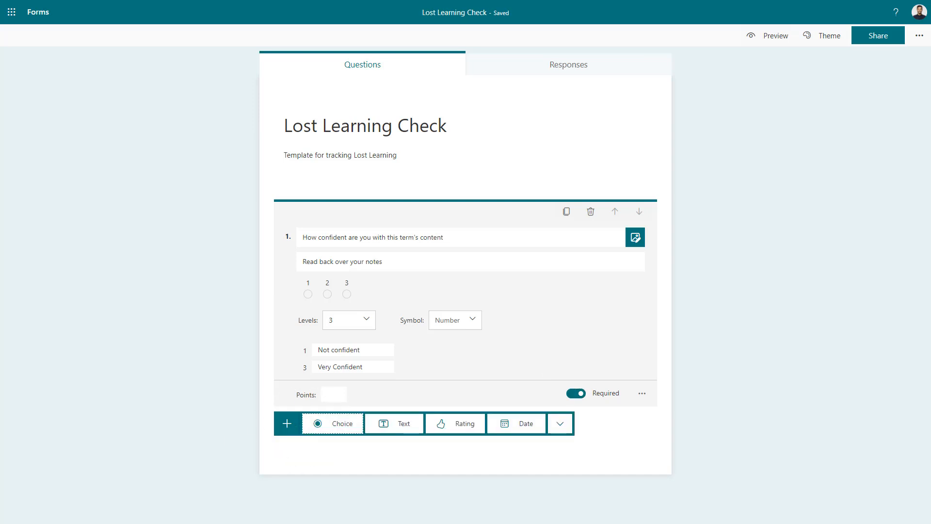
left_click(341, 424)
type("Have you completed all of the associated worksheets?")
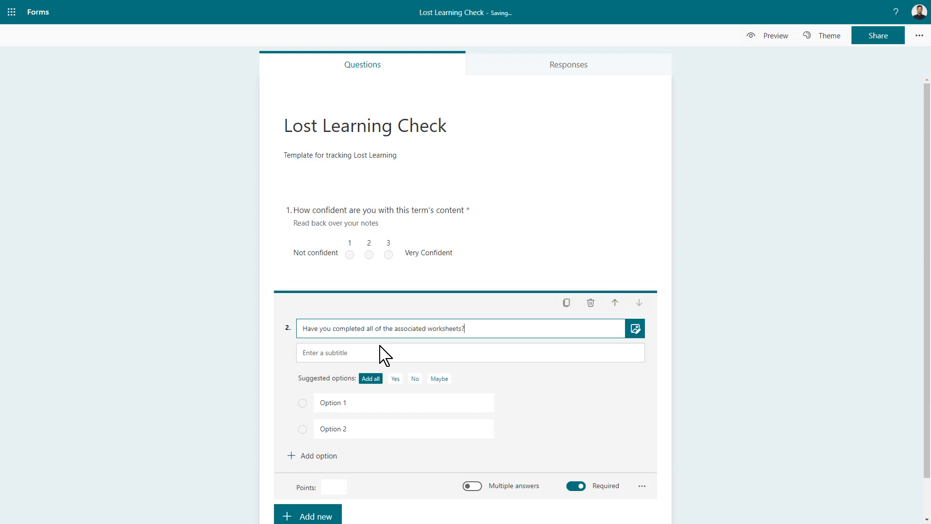
left_click(360, 353)
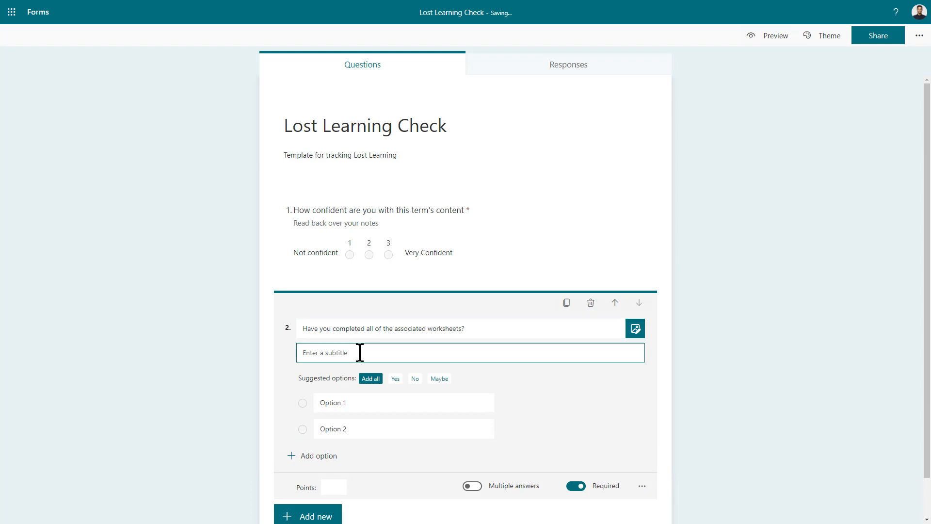
type("Check your Class Notebook and OneDrive folders")
left_click(569, 381)
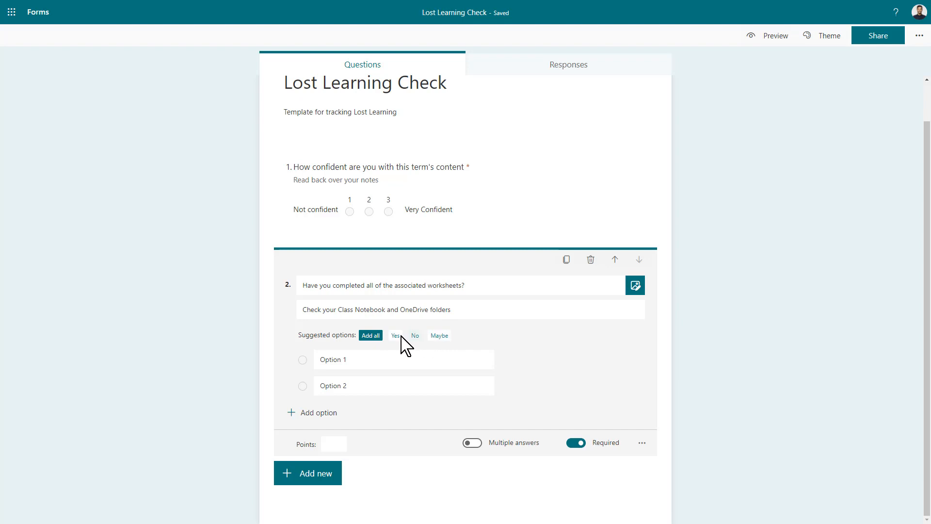
Fill the worksheet question's answers with the suggested options Yes and No.
left_click(354, 360)
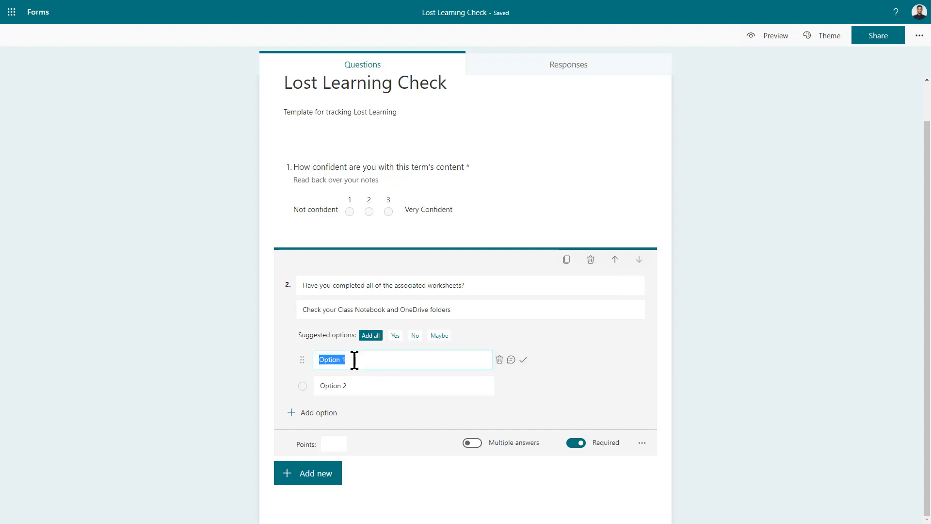
left_click(395, 336)
left_click(395, 338)
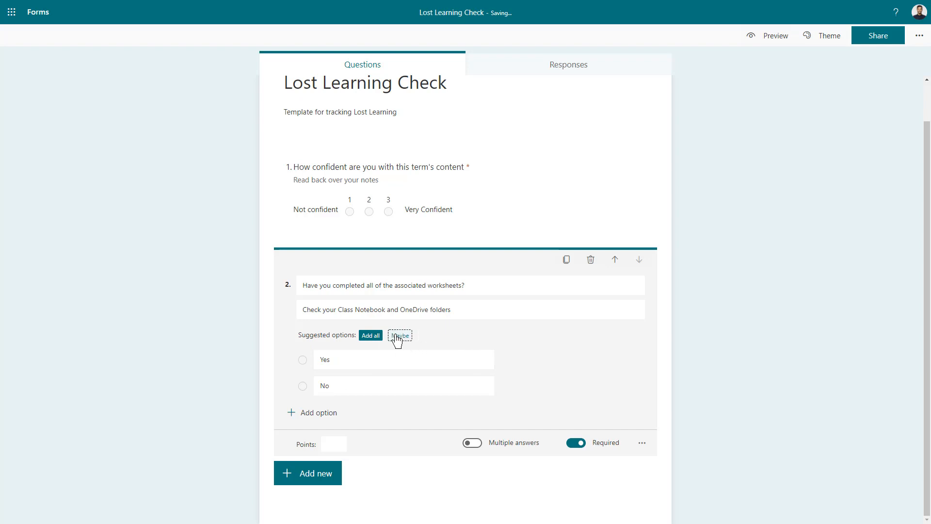
left_click(402, 341)
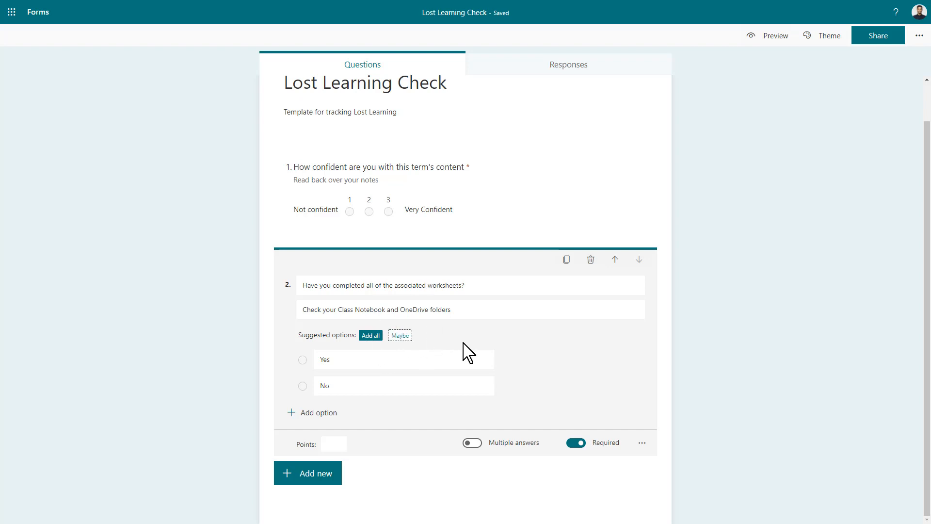
left_click(575, 447)
left_click(475, 444)
left_click(476, 444)
Add a multiple-answer choice question "Which topics would you like to revisit the most?" with four placeholder options.
left_click(315, 474)
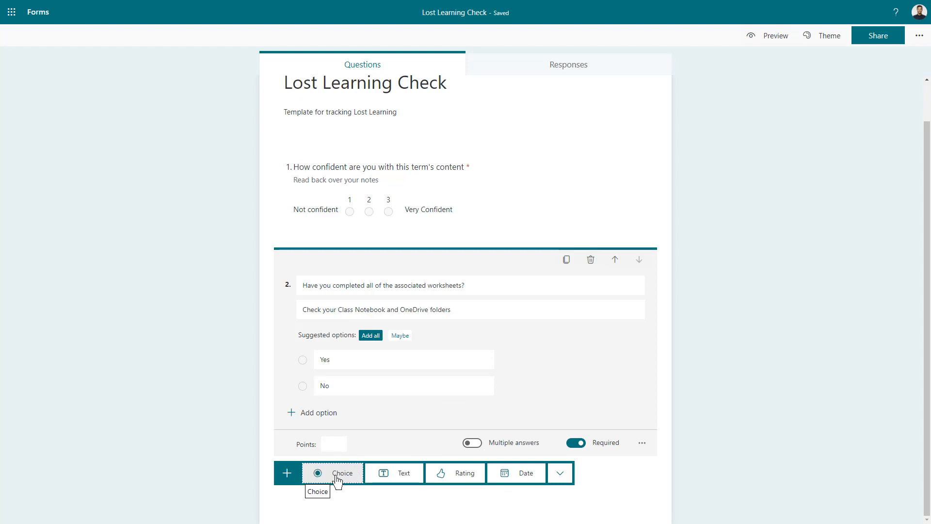
left_click(337, 479)
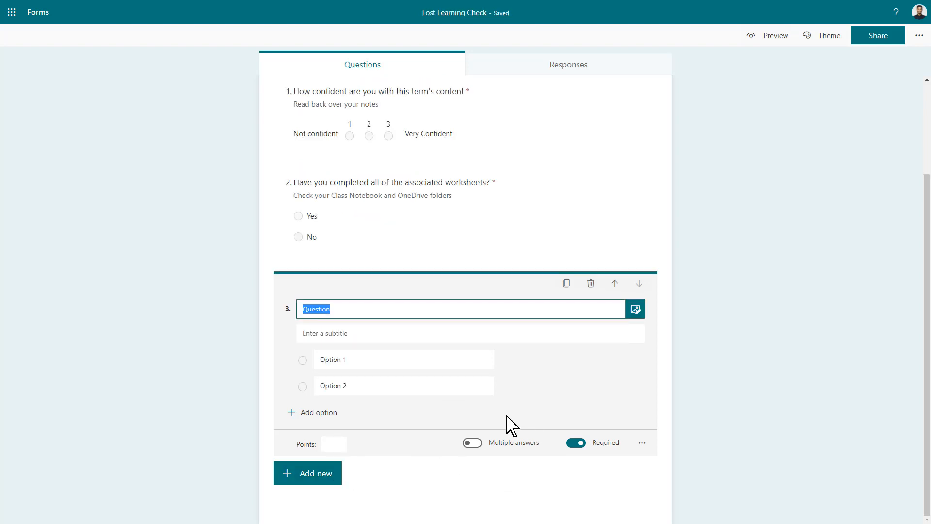
left_click(470, 448)
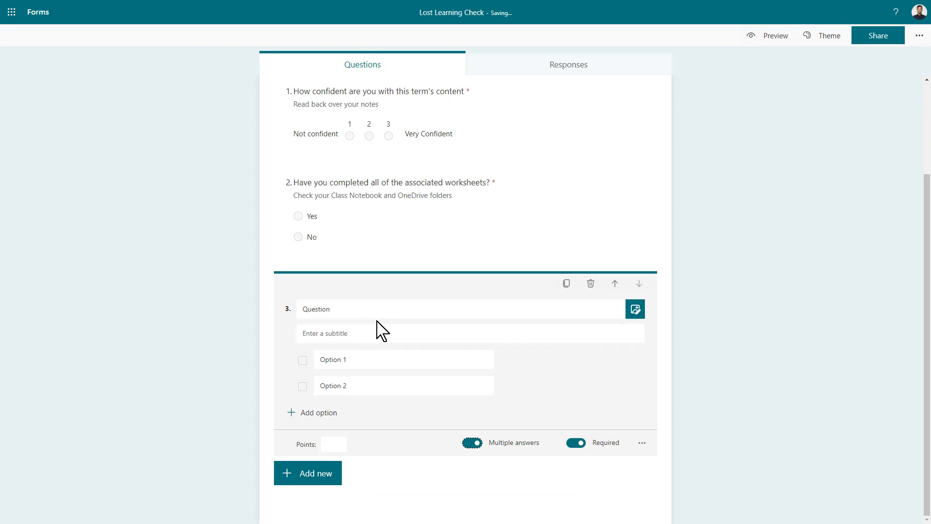
left_click(355, 312)
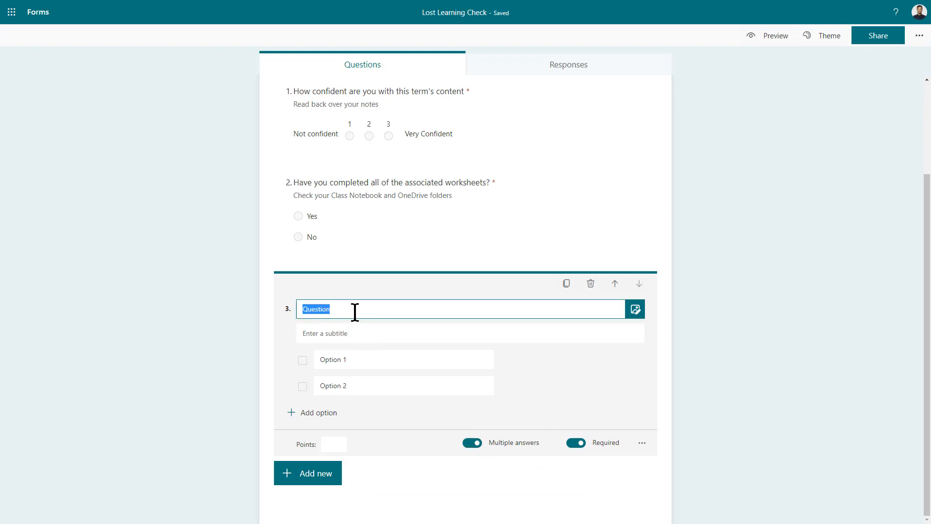
type("Which topics would you like to revisit the most?")
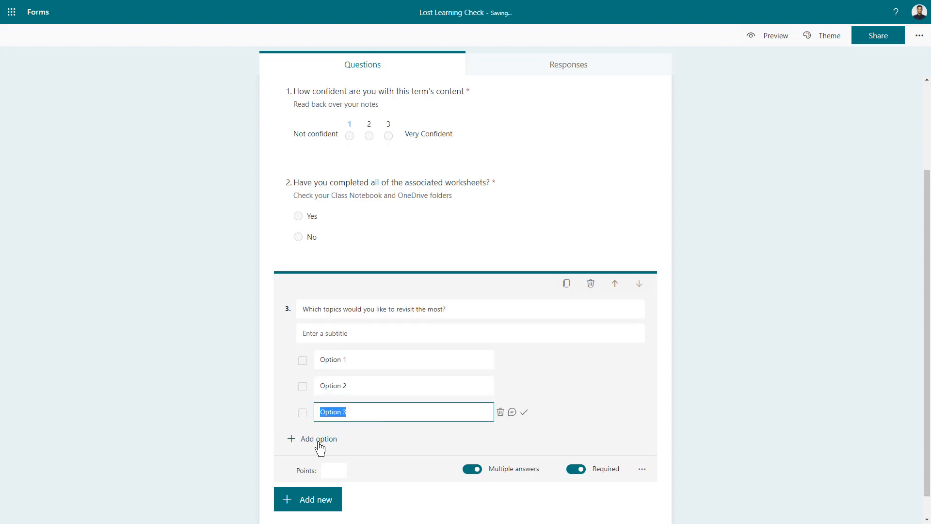
left_click(320, 439)
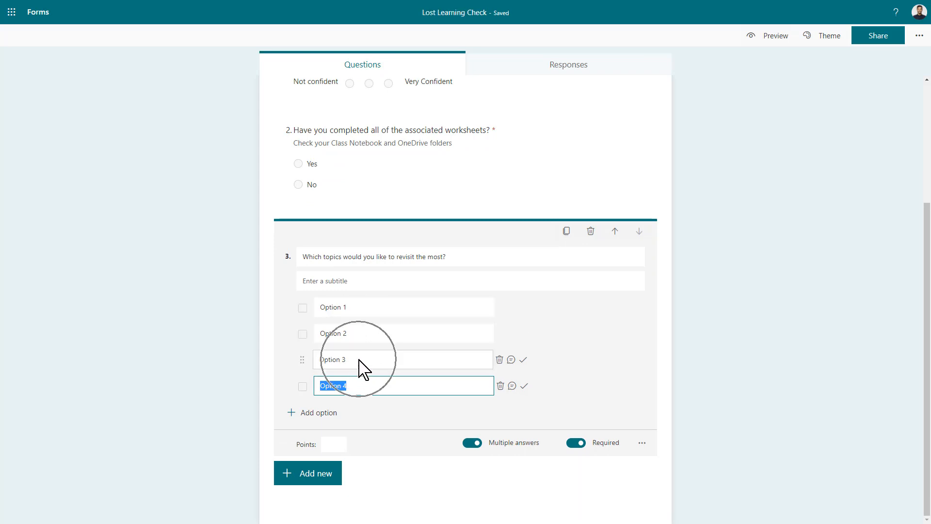
Add a choice question "Do you have any outstanding assignments?" with the subtitle "Check your Term Notebook in the student resources folder".
left_click(309, 474)
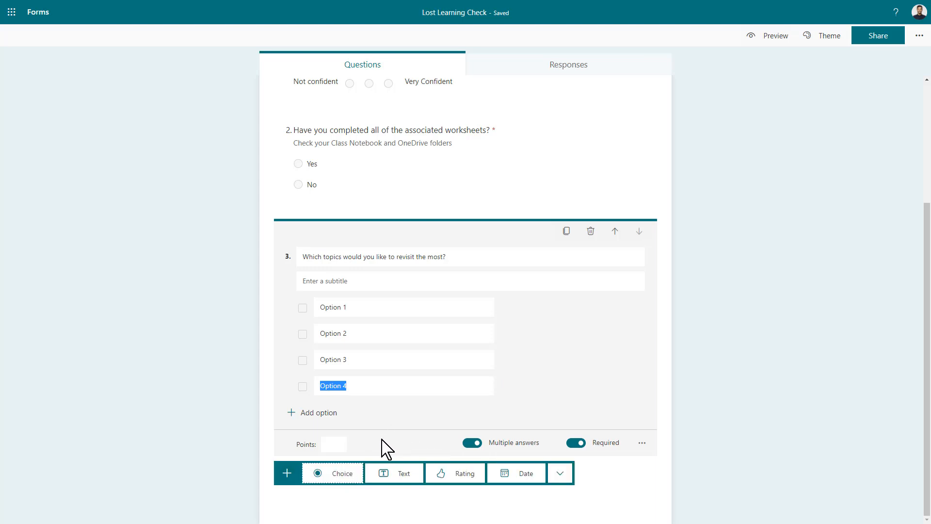
left_click(328, 480)
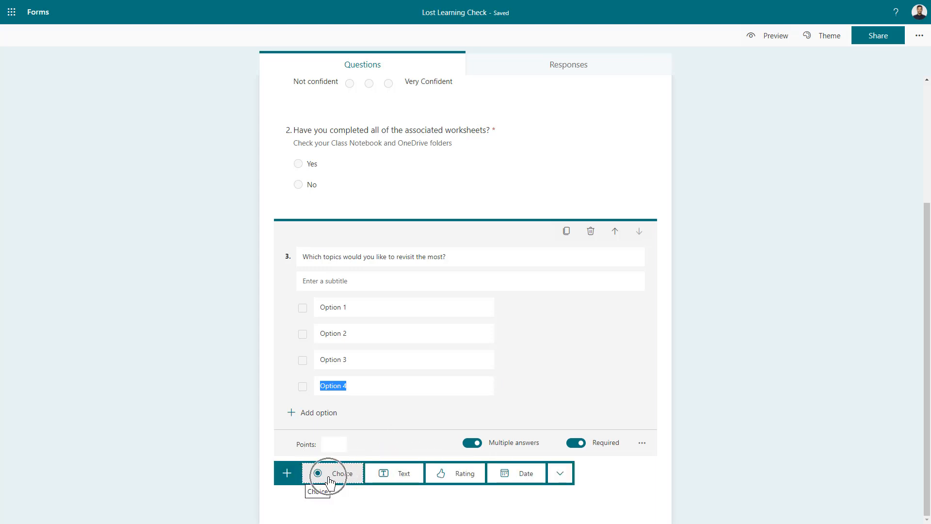
type("Do you have any")
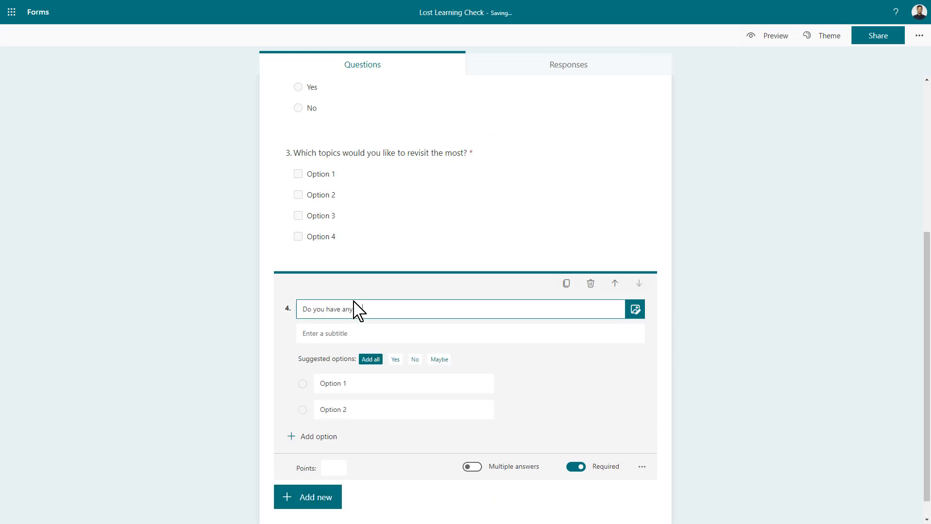
type(" qutstanding assignments?")
left_click(349, 334)
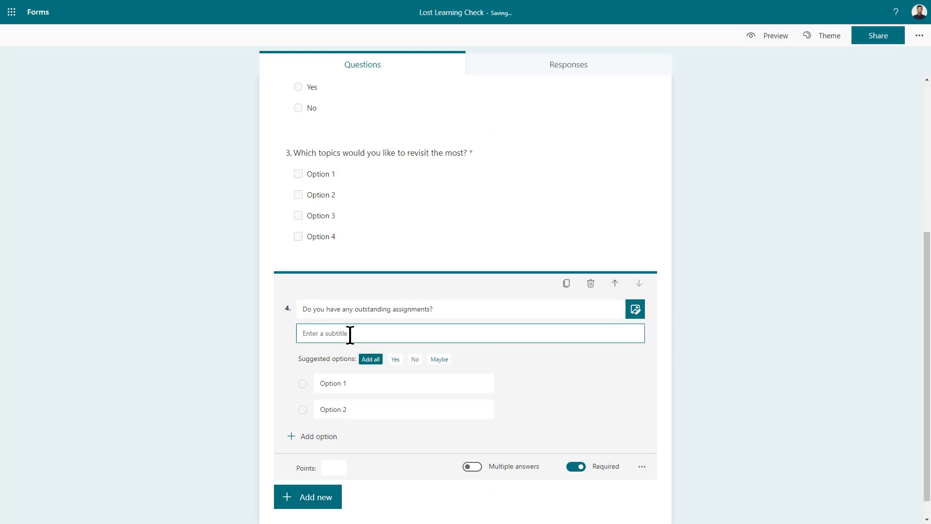
type("C")
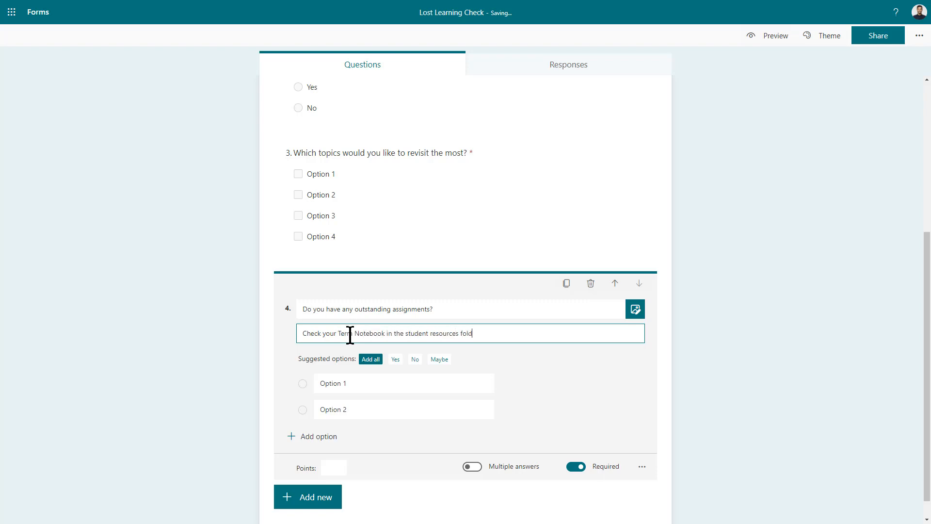
left_click(572, 373)
Extend the outstanding assignments question with two more placeholder options, Option 3 and Option 4.
scroll(437, 388, "down", 1)
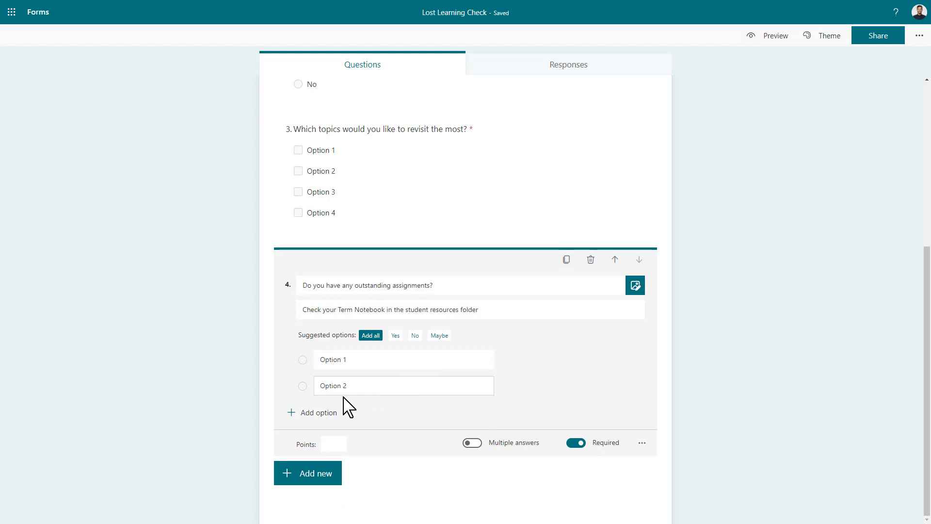
left_click(319, 413)
left_click(328, 440)
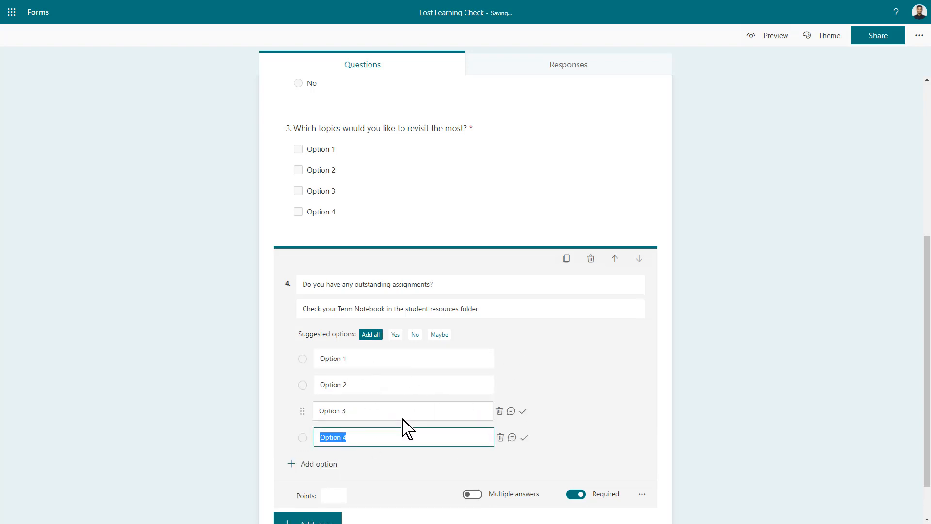
scroll(405, 426, "down", 2)
Add a long-answer text question "Did you have any difficulties when studying from home?".
left_click(317, 479)
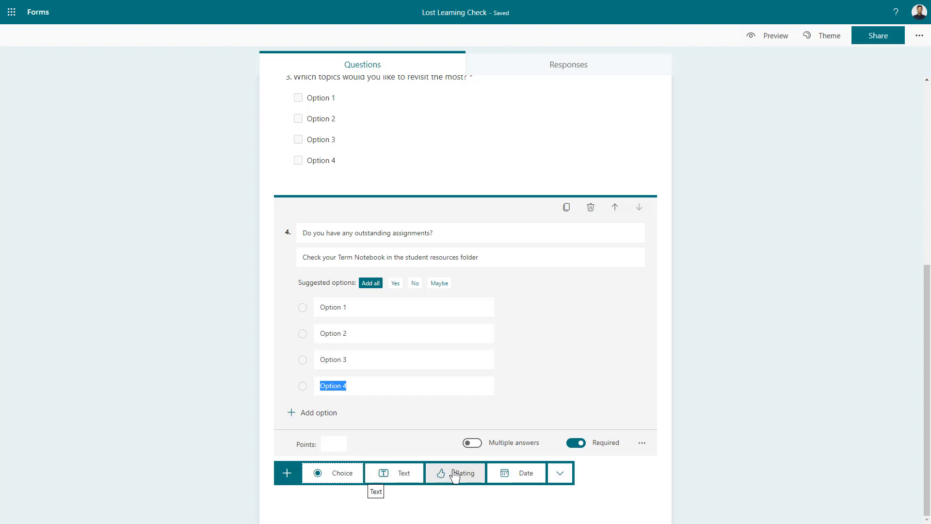
left_click(400, 478)
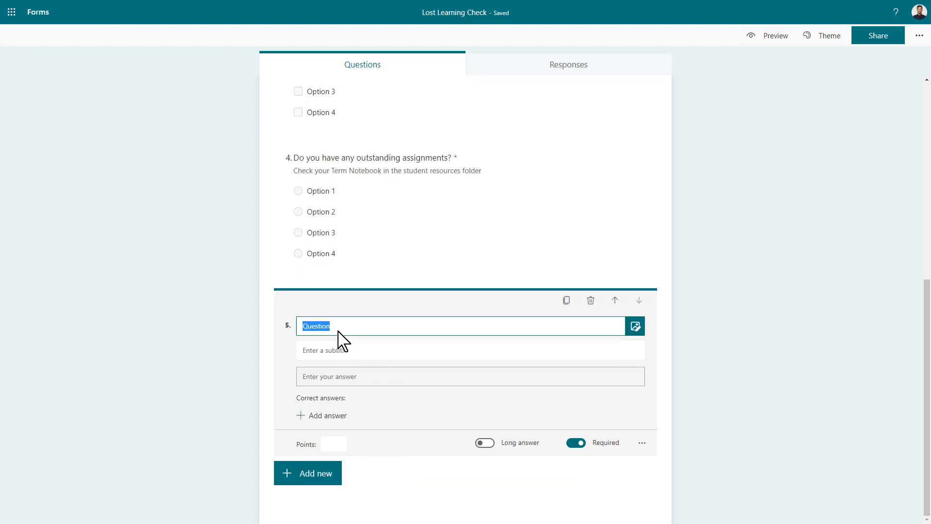
left_click(362, 379)
left_click(485, 443)
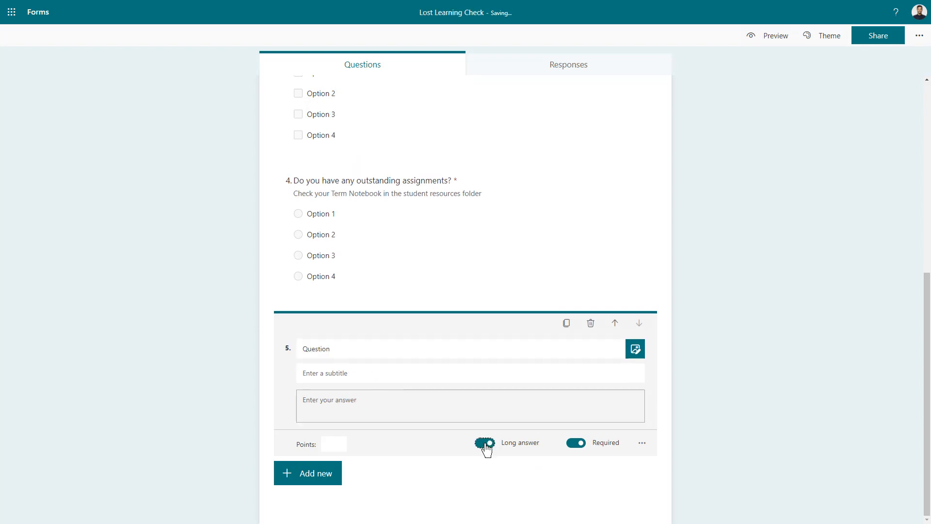
mouse_move(356, 351)
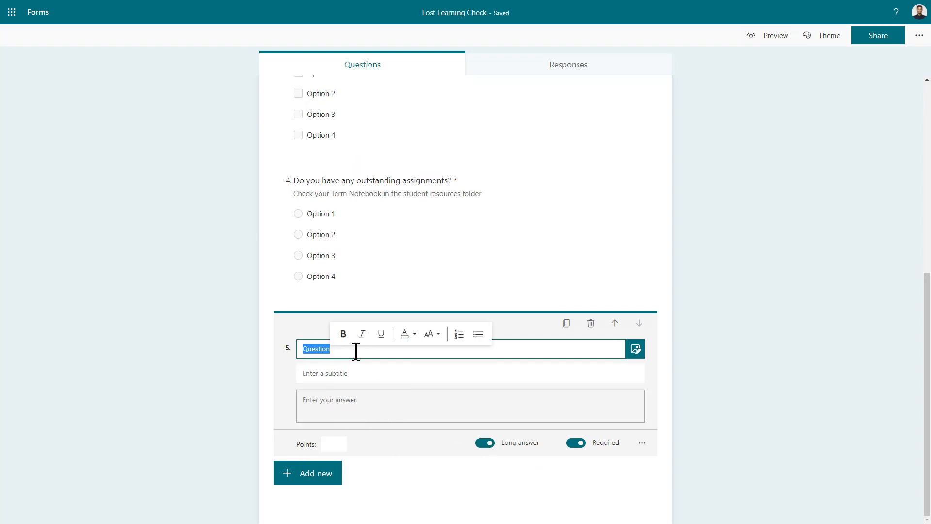
type("Did you have any difficulties when studying from home?")
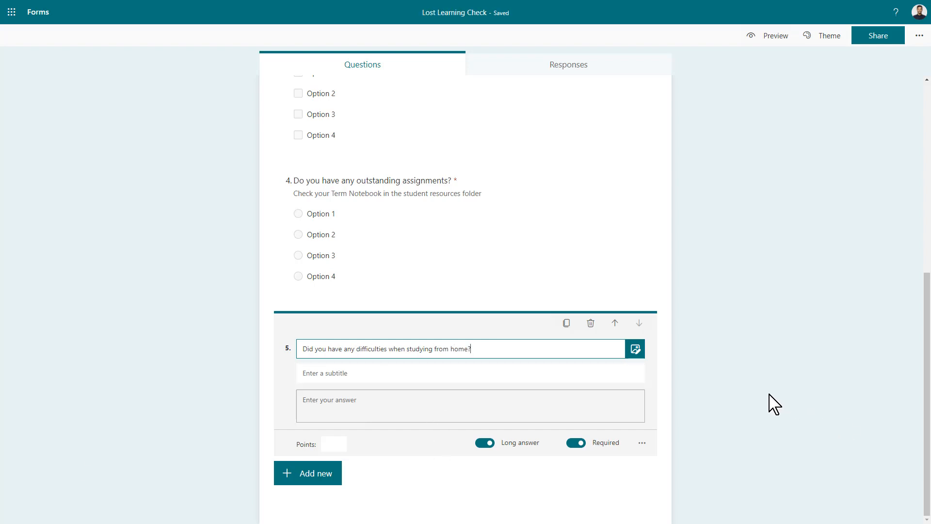
Apply the illustrated orange room theme with the sofa and wall pictures to the form.
scroll(769, 401, "up", 8)
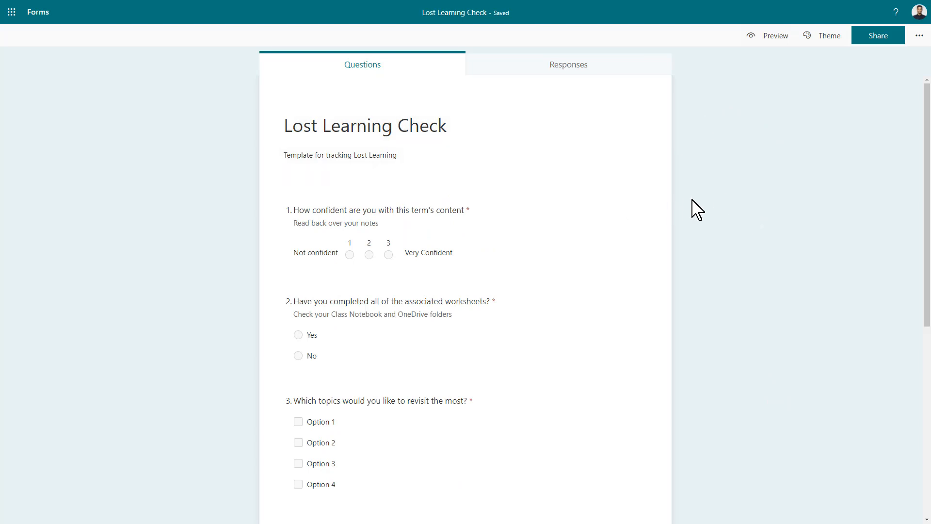
left_click(819, 42)
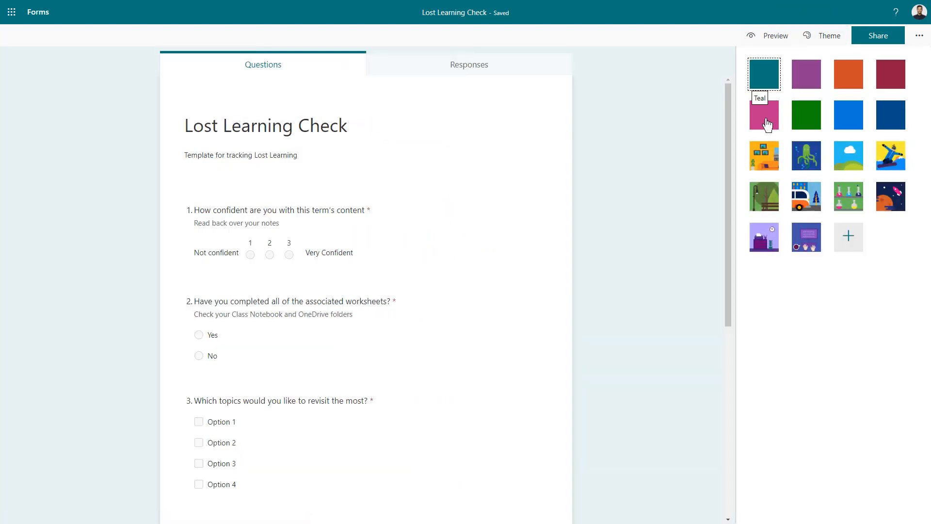
left_click(765, 121)
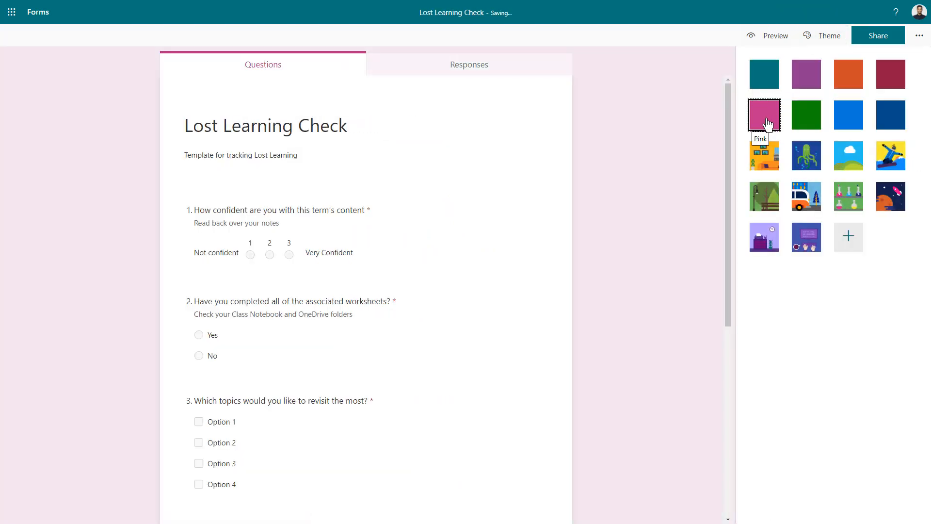
left_click(764, 155)
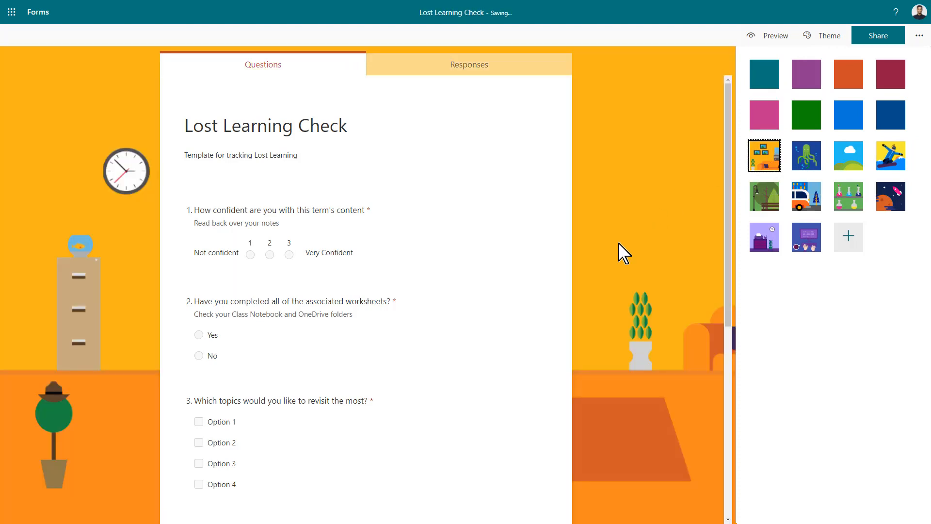
scroll(627, 247, "down", 7)
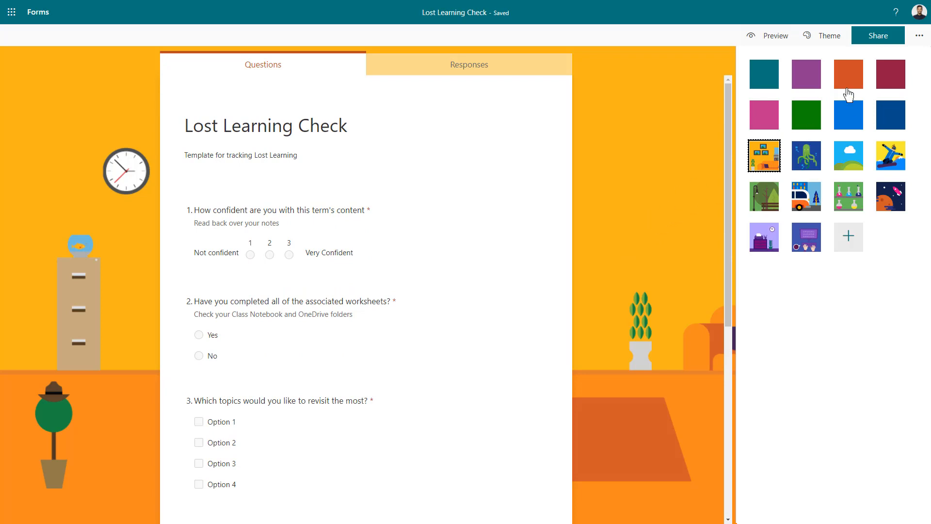
Open the form's settings for review.
left_click(916, 42)
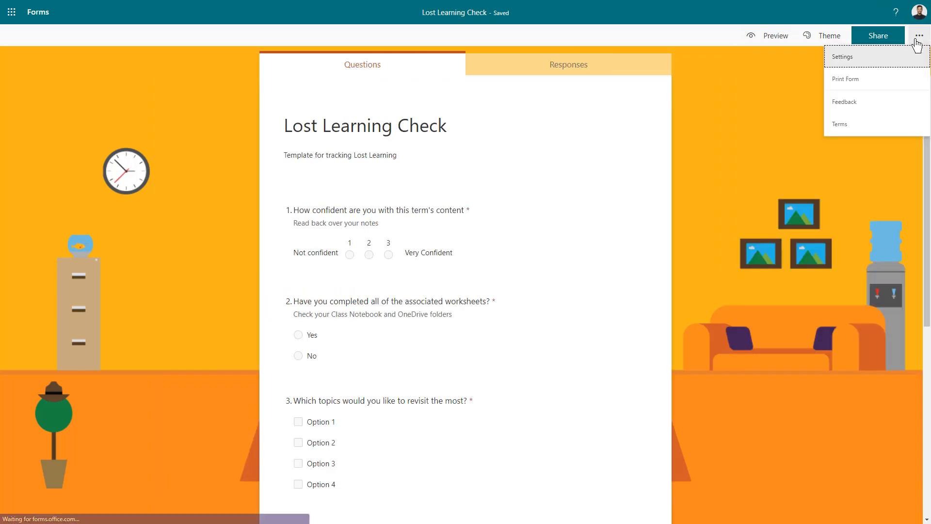
left_click(849, 58)
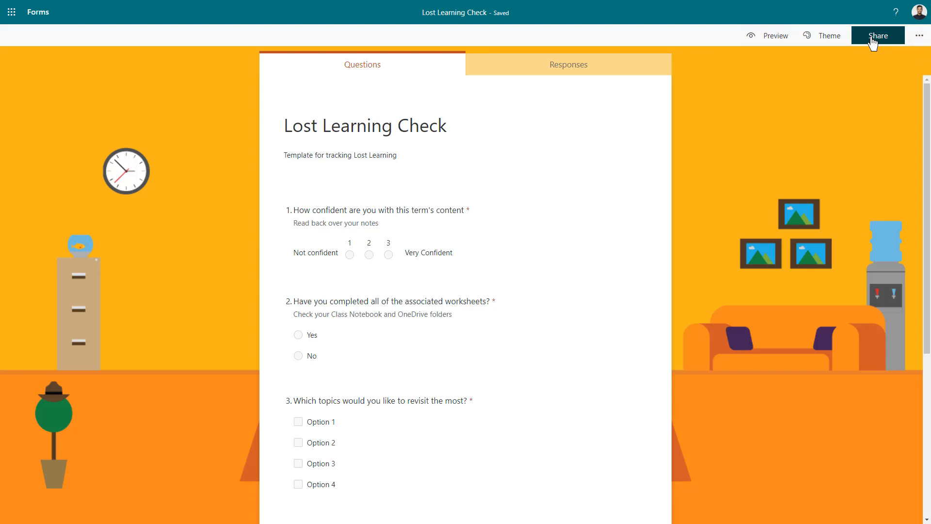
Generate a template link in the form's sharing options so others can duplicate the form, and copy it.
left_click(873, 44)
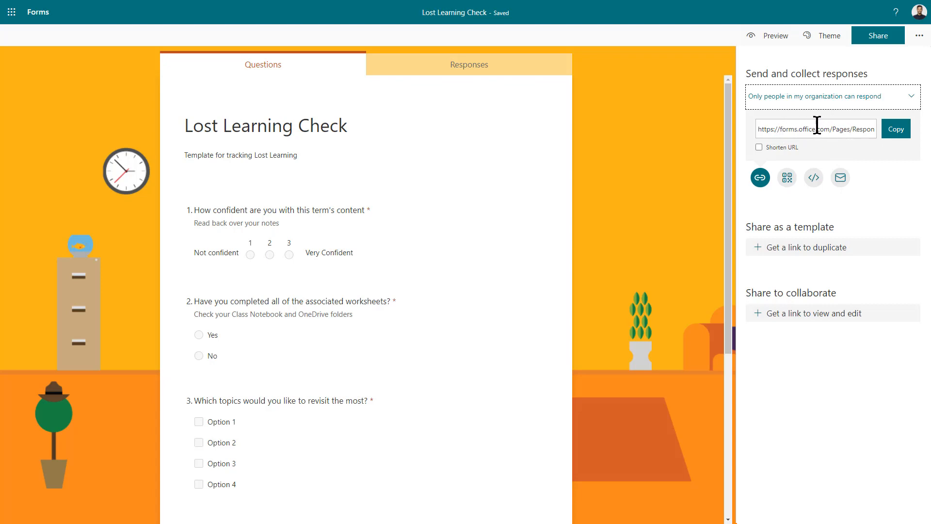
left_click(894, 135)
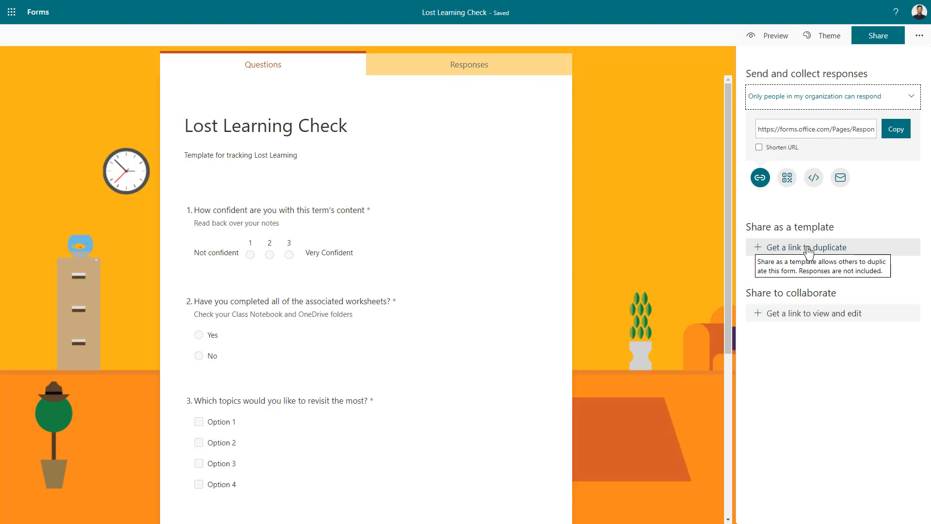
left_click(790, 251)
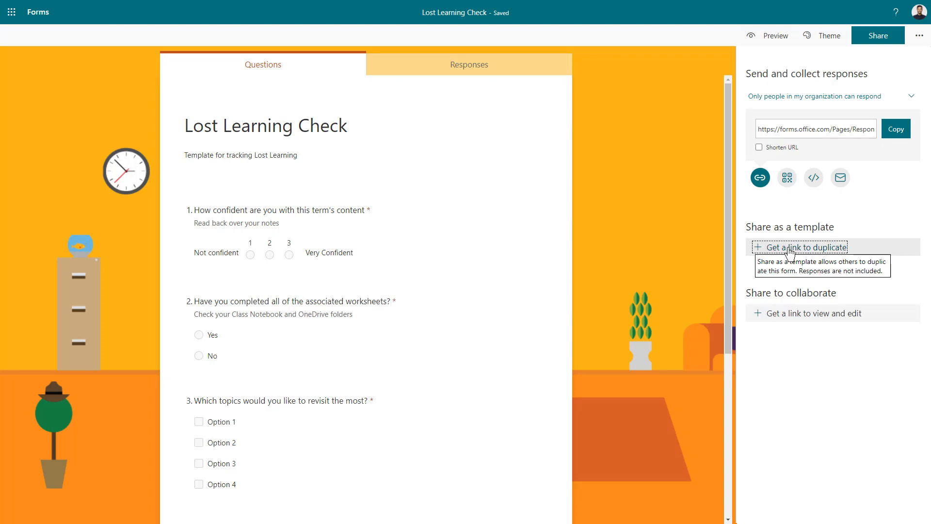
left_click(884, 282)
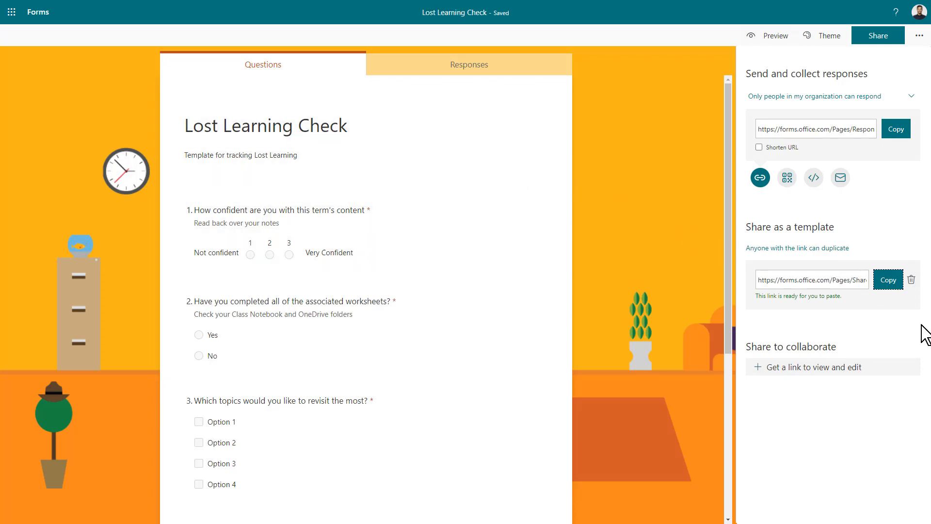
Create a collaboration link for viewing and editing the form and copy it.
scroll(383, 238, "down", 1)
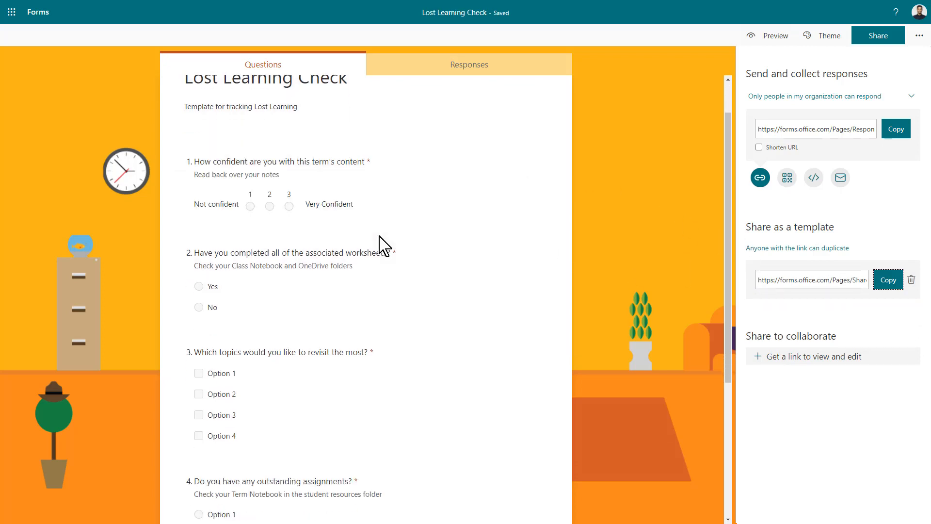
scroll(384, 245, "down", 3)
scroll(385, 244, "up", 4)
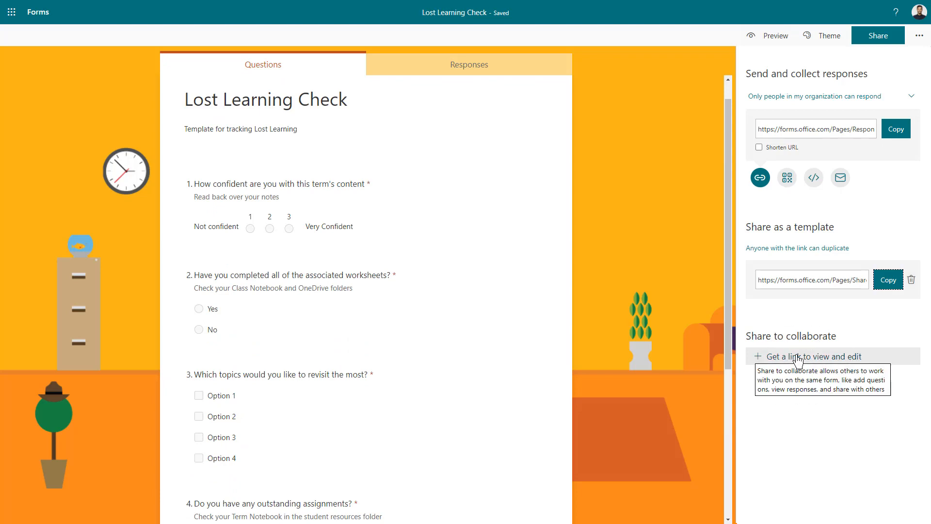
left_click(795, 362)
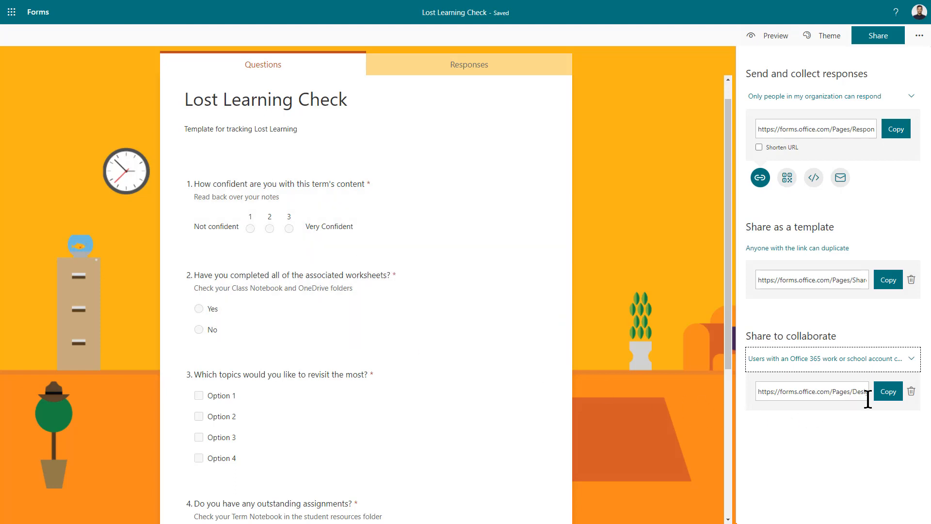
left_click(887, 394)
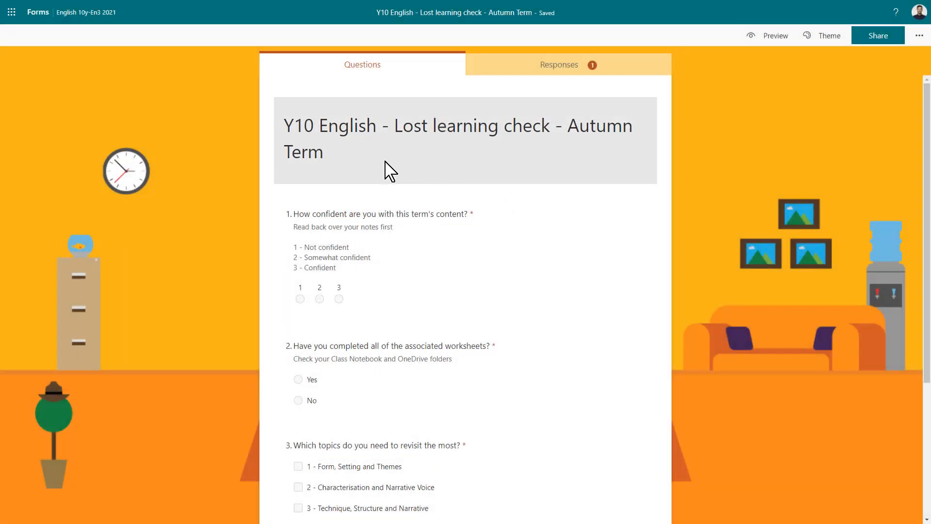
Open the sharing options of the "Y10 English - Lost learning check - Autumn Term" form and examine its template link.
left_click(884, 42)
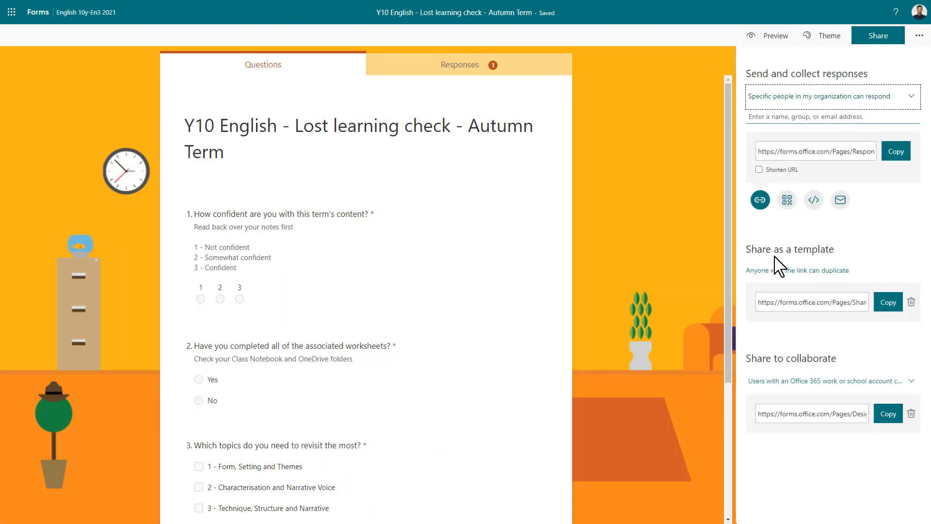
left_click(887, 303)
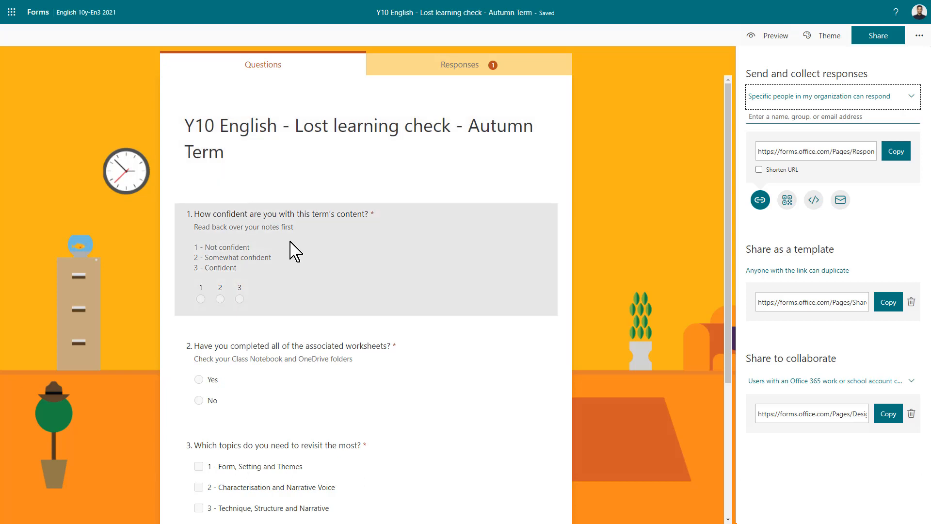
Review the form's questions and select the response link in the form's sharing options.
scroll(293, 248, "down", 4)
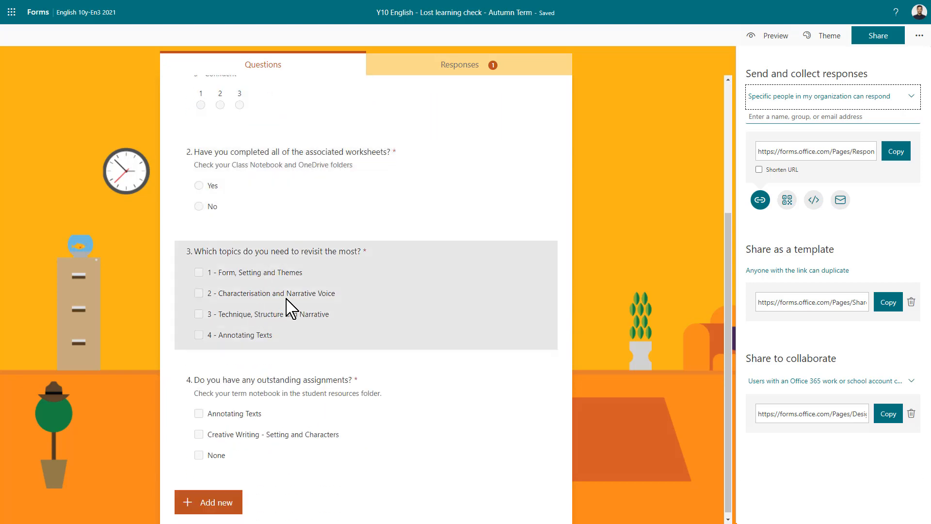
left_click(245, 274)
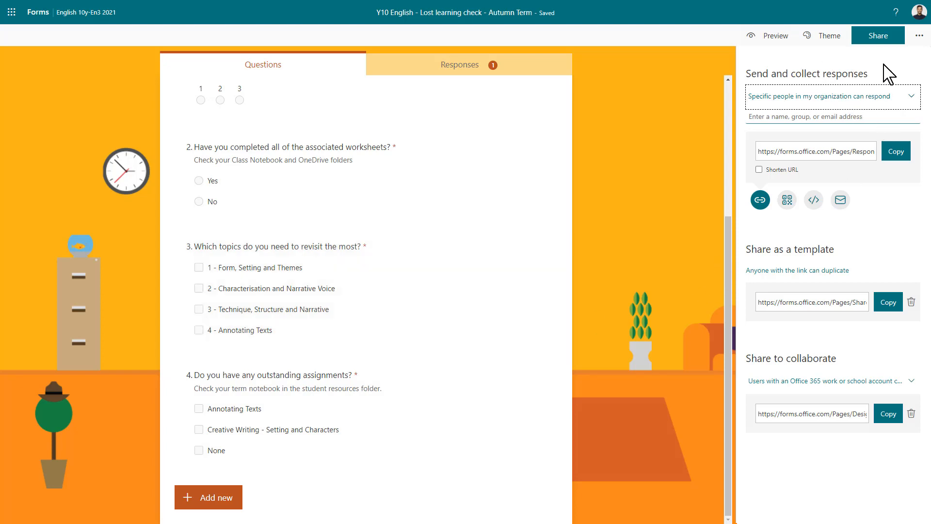
left_click(878, 45)
left_click(850, 152)
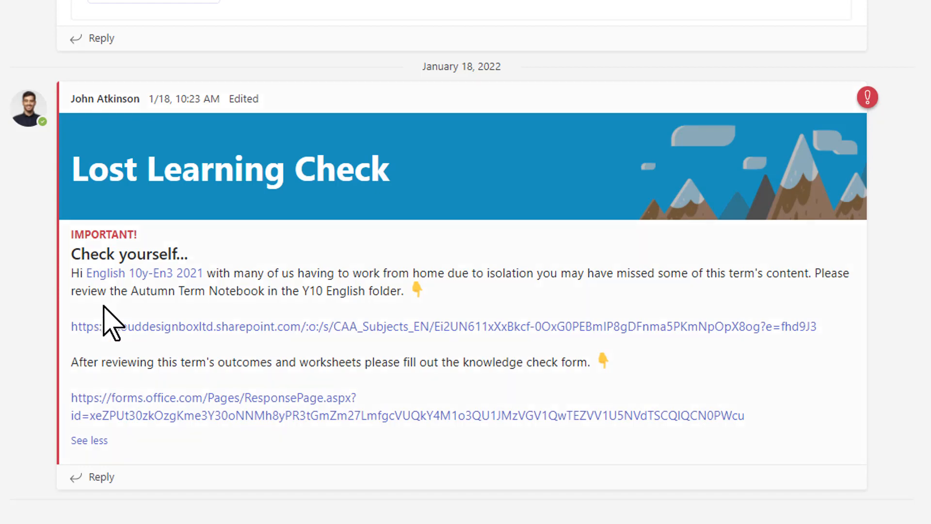
From the Lost Learning Check post in the Teams channel, open the knowledge check form and rate confidence with this term's content as 2.
mouse_move(126, 279)
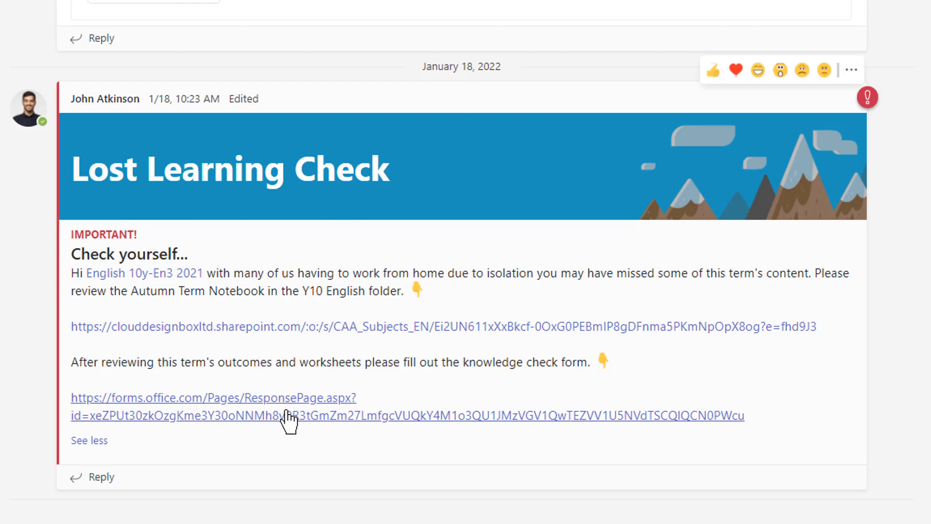
left_click(221, 416)
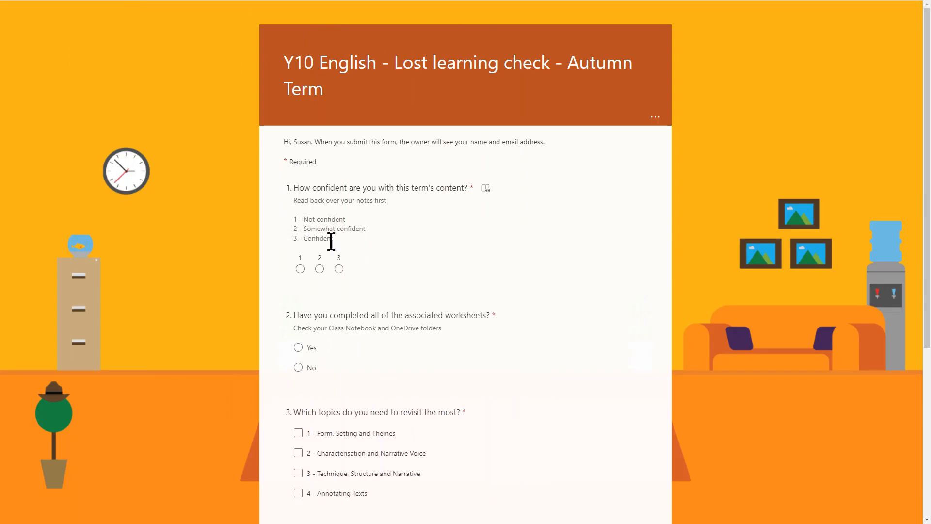
left_click(319, 269)
scroll(310, 271, "down", 2)
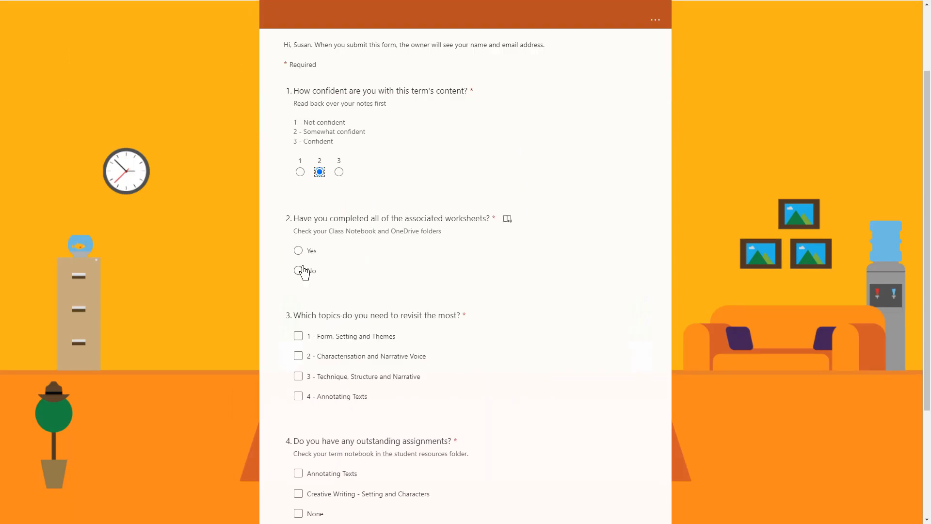
Answer No for the worksheets, choose topics 1 and 4 to revisit, mark Annotating Texts as outstanding, and submit the response.
left_click(298, 271)
left_click(298, 335)
left_click(298, 396)
scroll(410, 376, "down", 3)
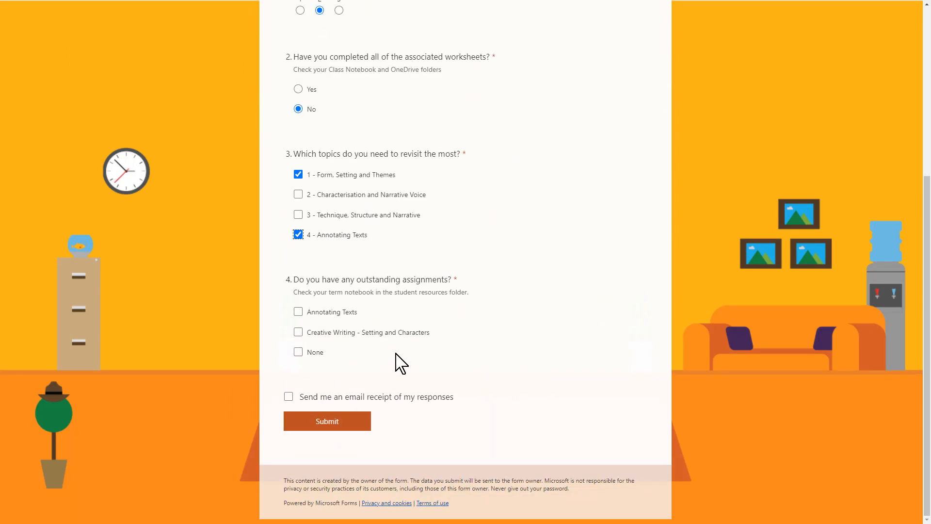
left_click(298, 312)
left_click(327, 422)
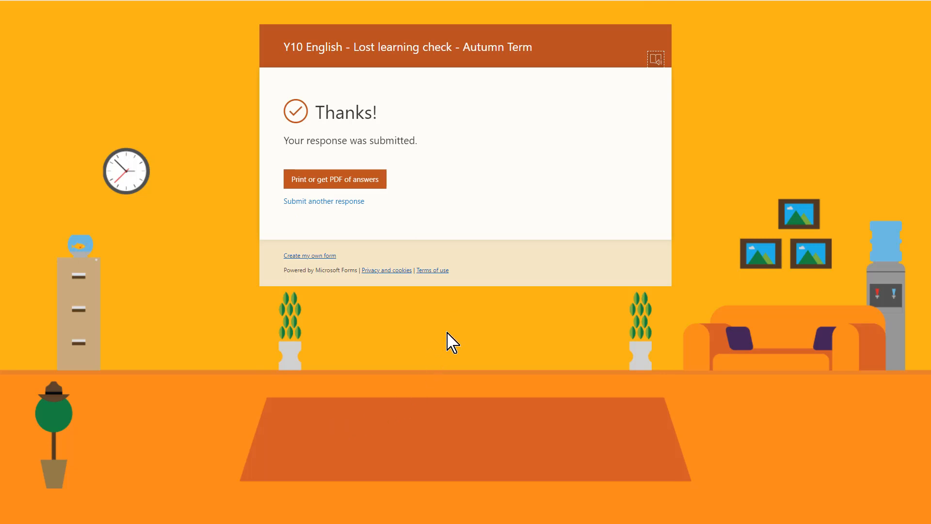
Print the submitted answers with the Save as PDF destination.
left_click(334, 186)
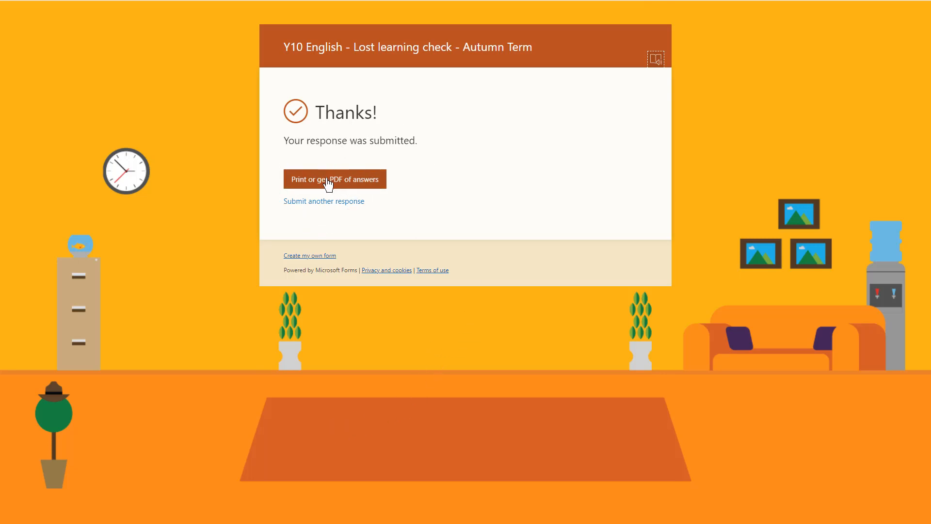
left_click(343, 184)
left_click(342, 184)
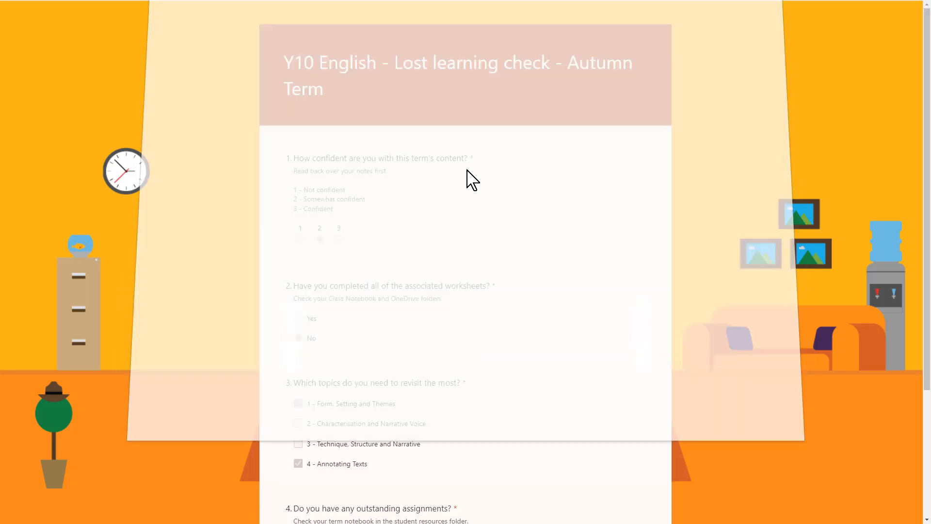
left_click(750, 42)
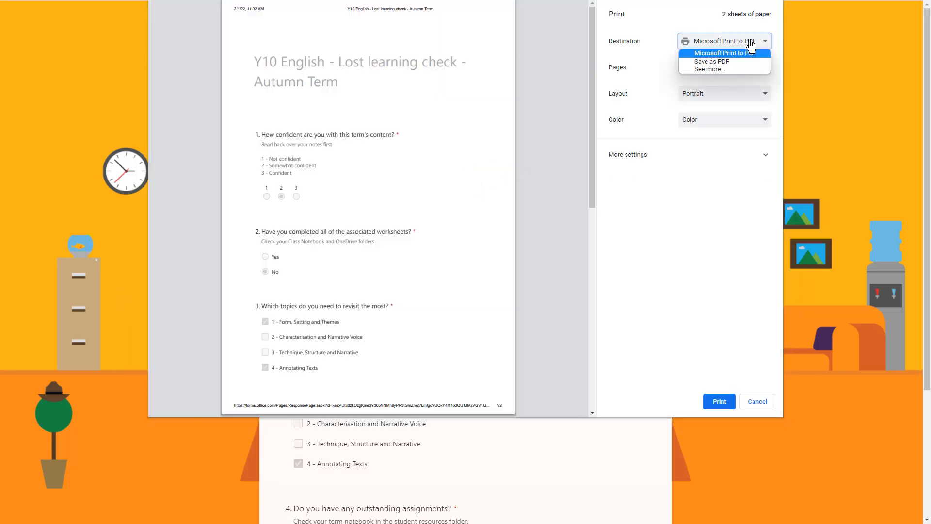
left_click(712, 62)
left_click(720, 402)
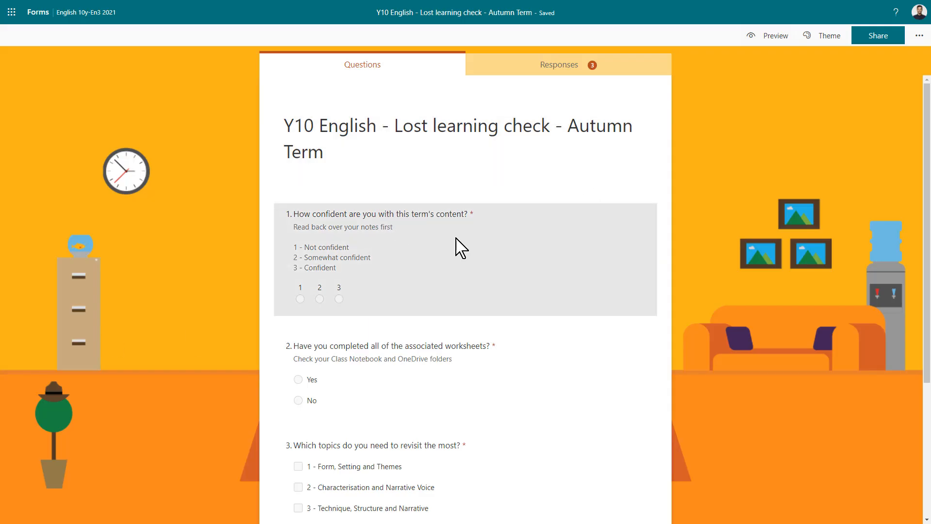
Examine the form's response summary, including the charts for topics to revisit and outstanding assignments.
left_click(560, 72)
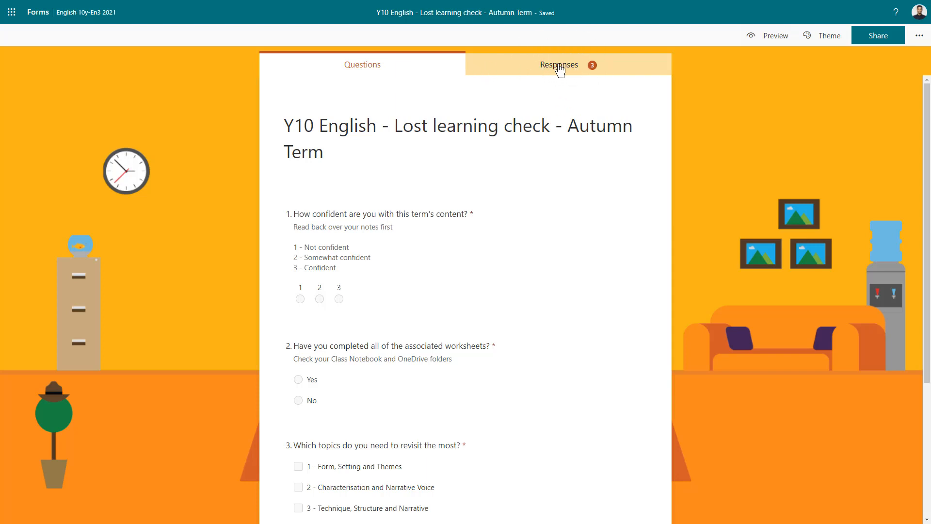
left_click(564, 68)
left_click(564, 68)
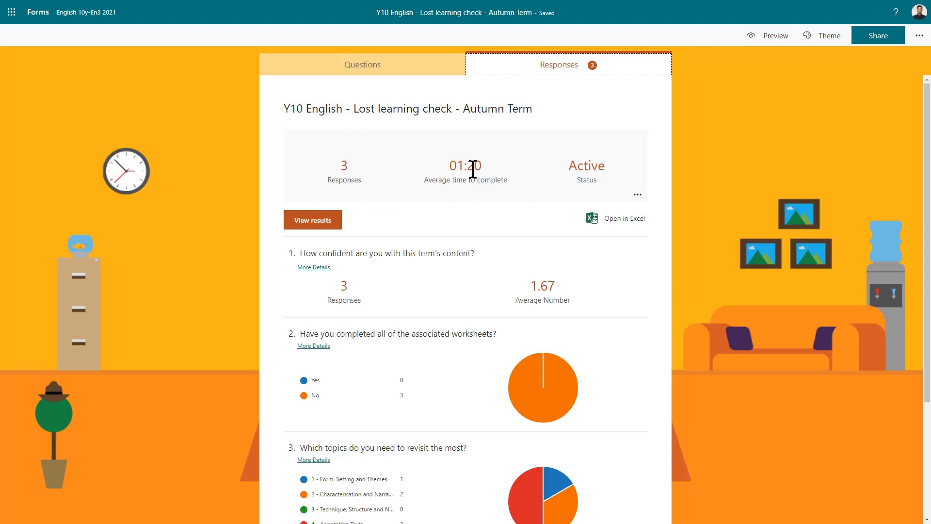
scroll(543, 187, "down", 2)
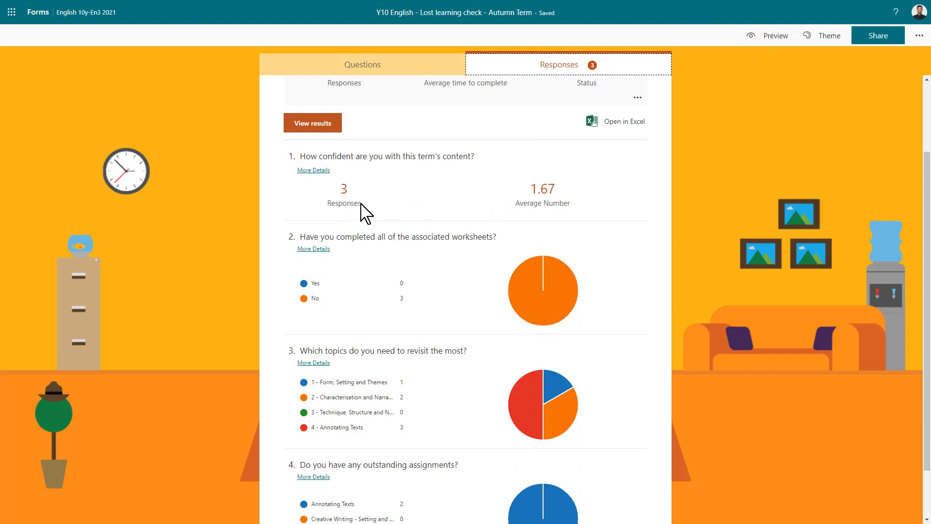
key("Tab")
scroll(578, 235, "down", 1)
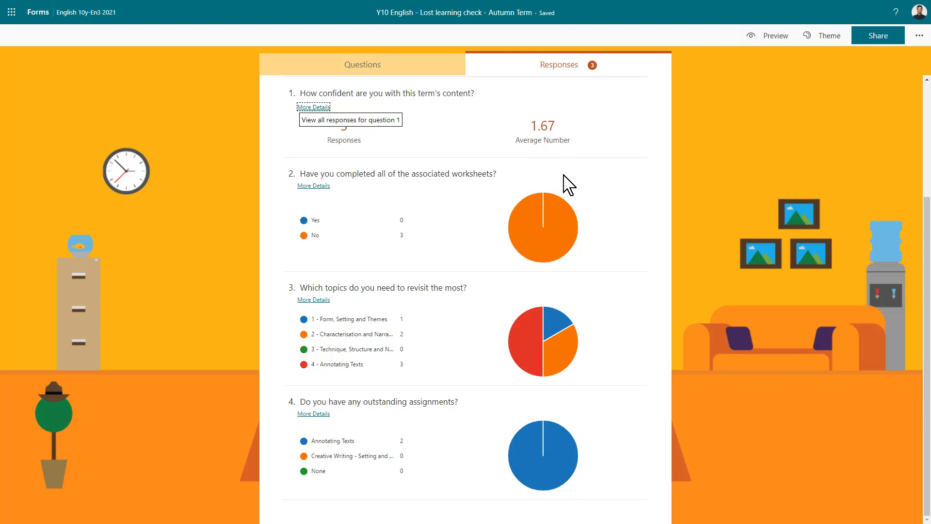
mouse_move(554, 367)
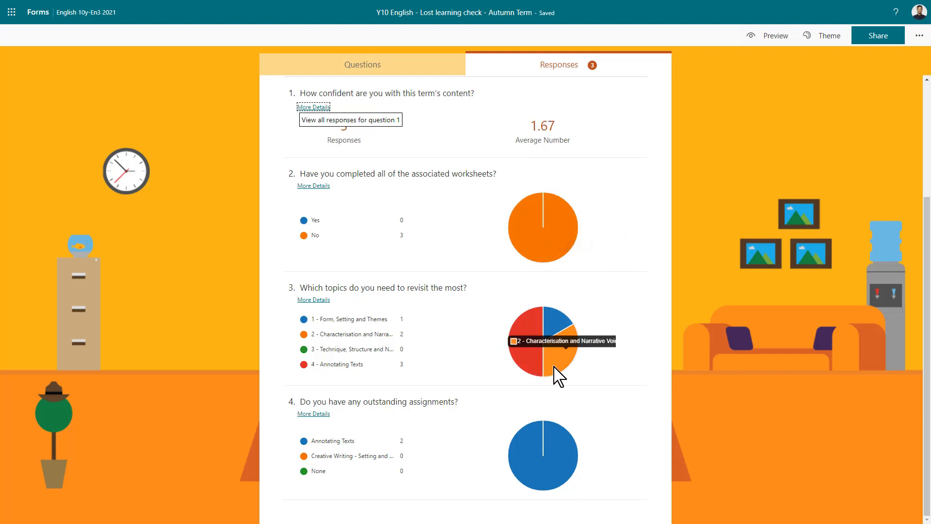
mouse_move(529, 345)
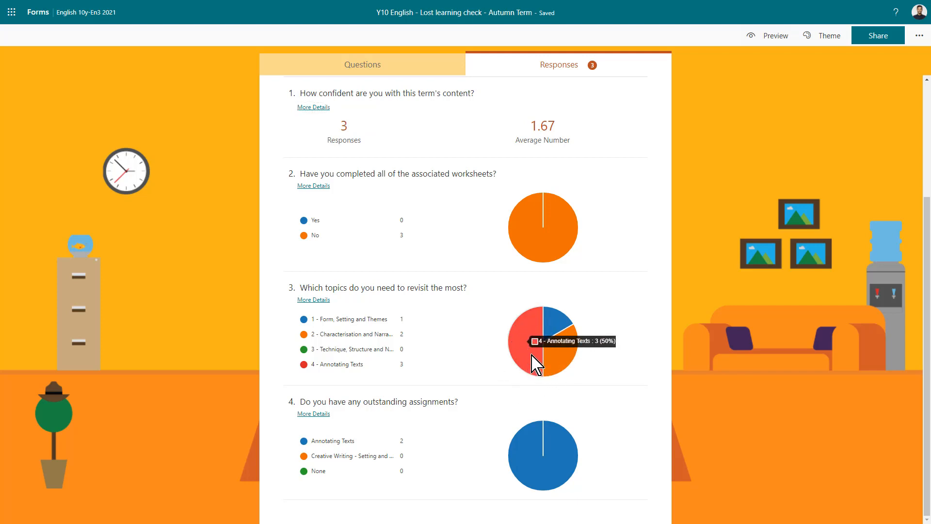
mouse_move(536, 469)
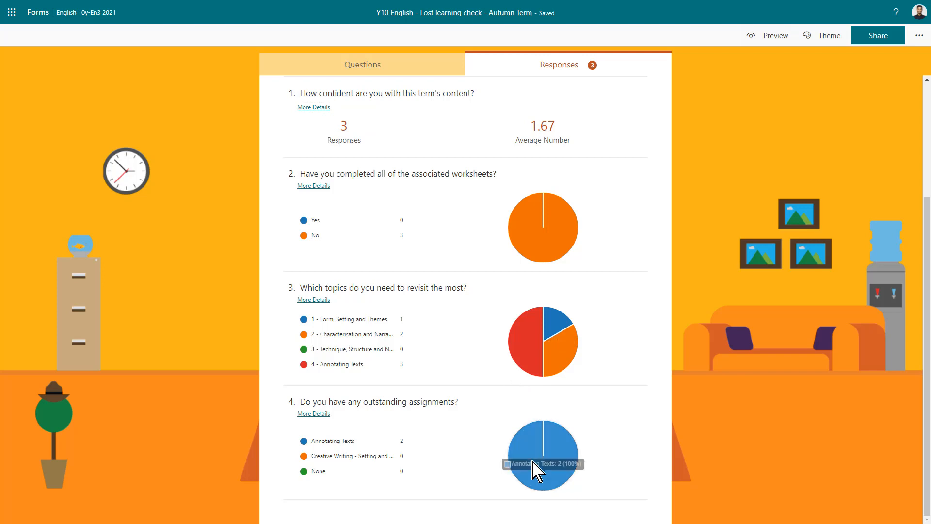
left_click(531, 452)
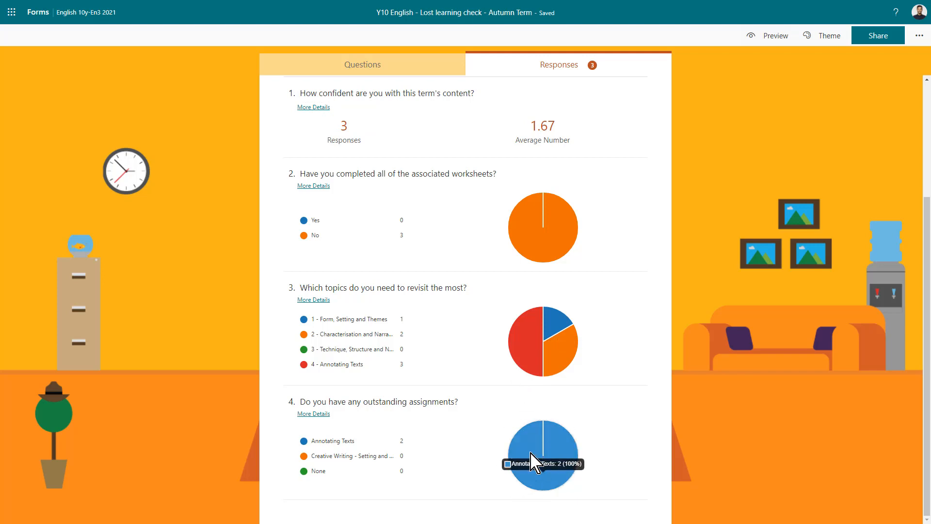
View the individual results and go from the first respondent's answers to the second respondent's.
scroll(490, 333, "up", 3)
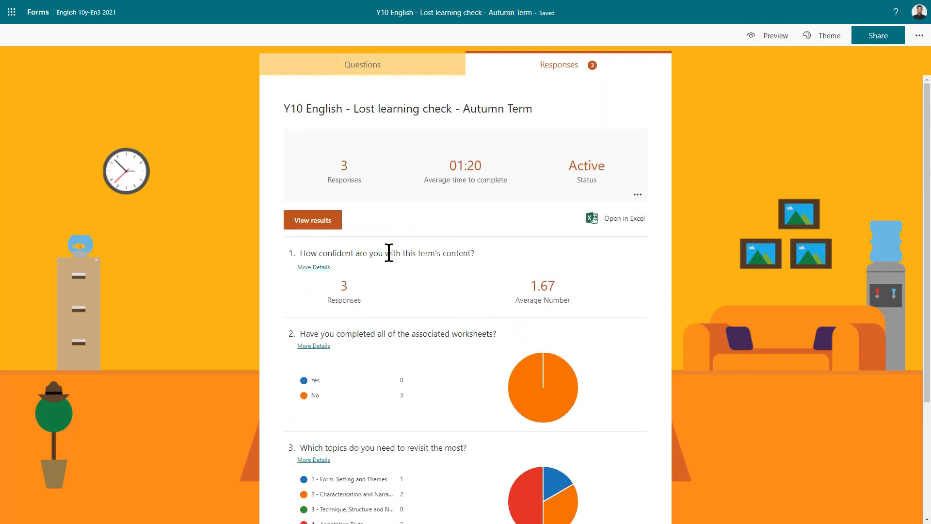
left_click(303, 223)
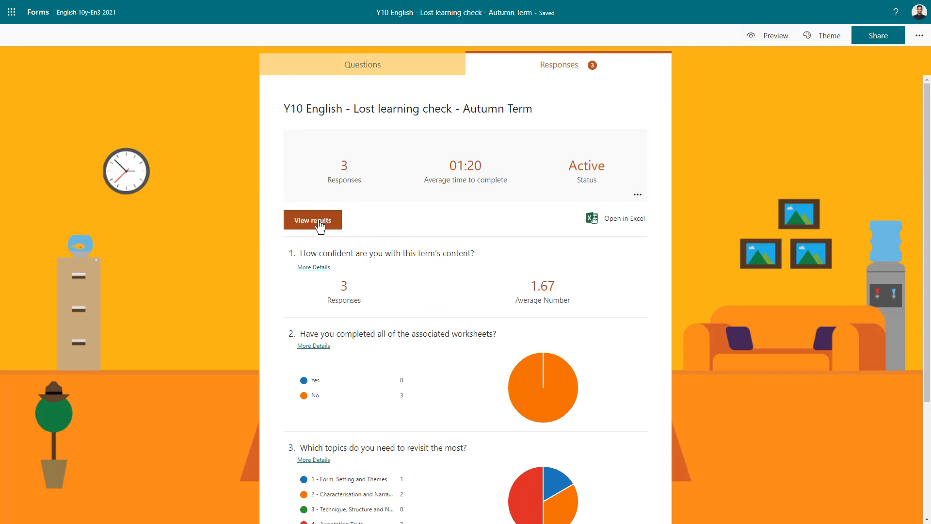
left_click(315, 224)
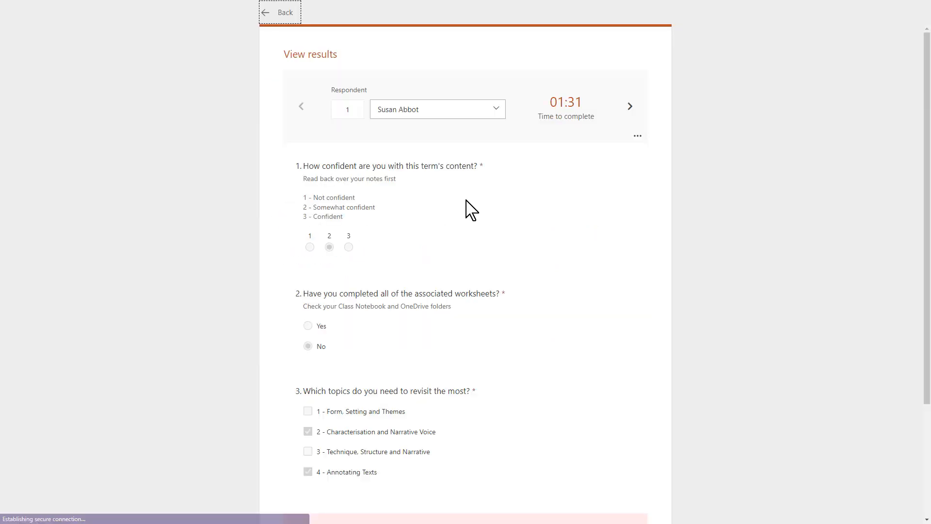
left_click(499, 115)
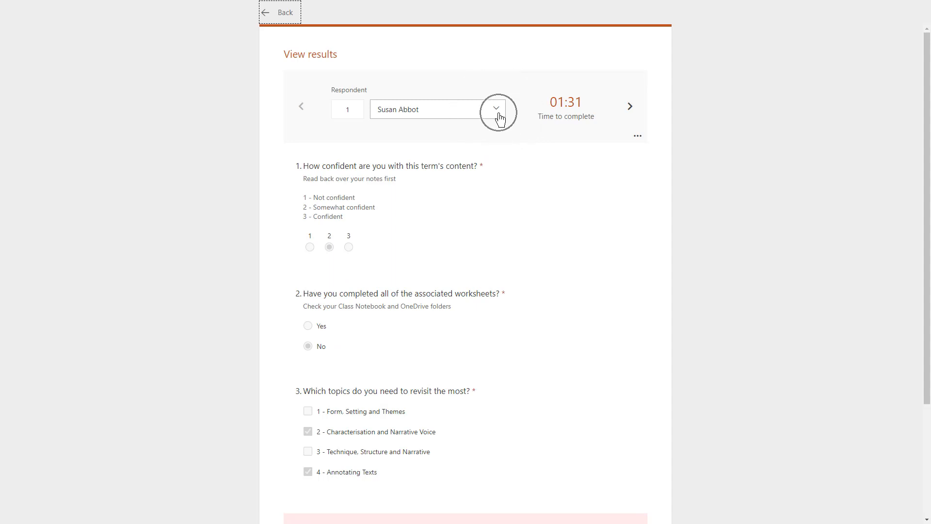
left_click(630, 106)
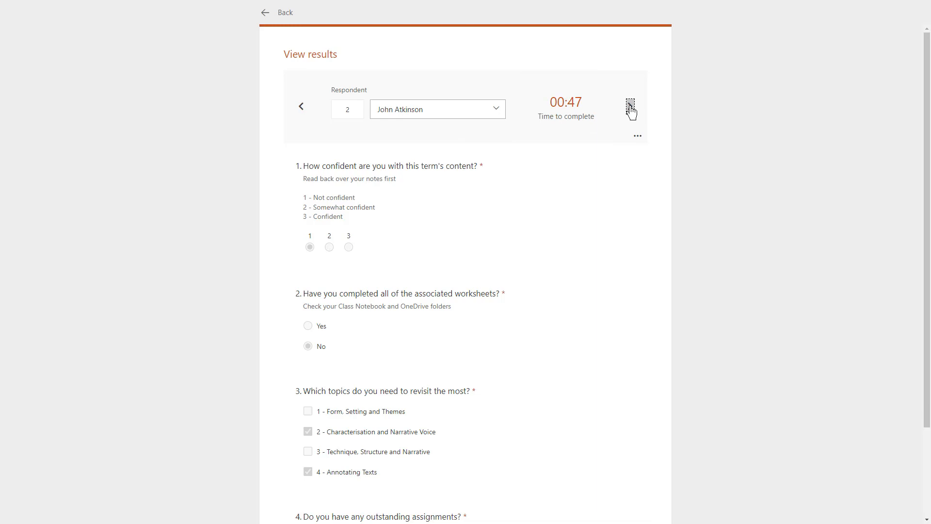
scroll(425, 291, "down", 2)
scroll(426, 291, "up", 2)
Return to the response summary and open the form's responses in Excel.
left_click(275, 14)
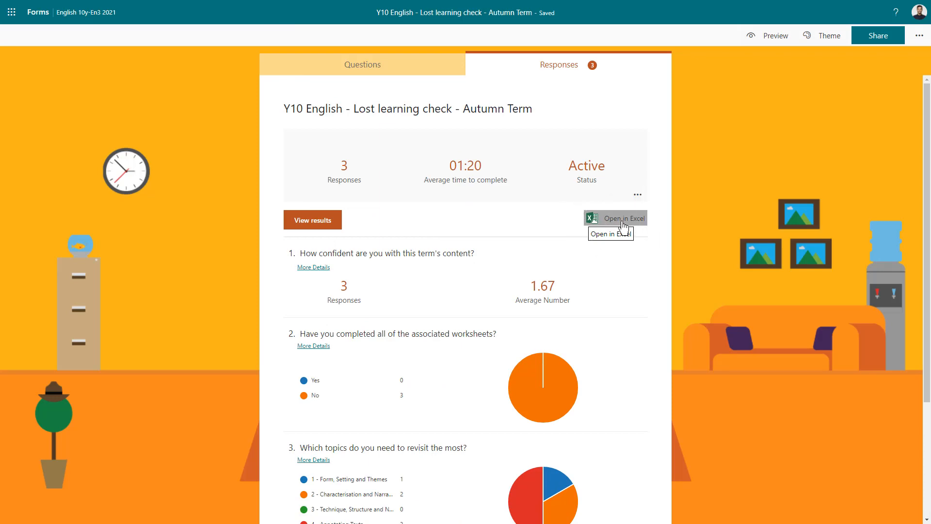
left_click(619, 224)
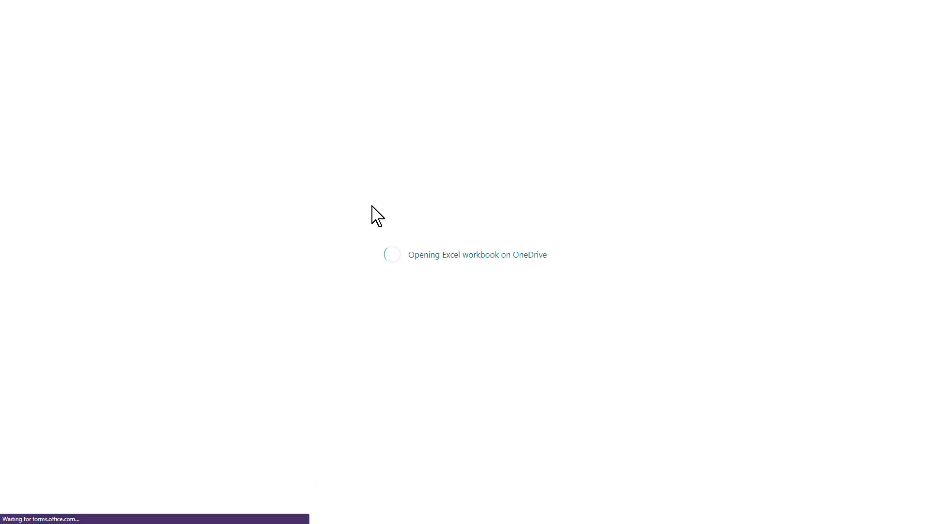